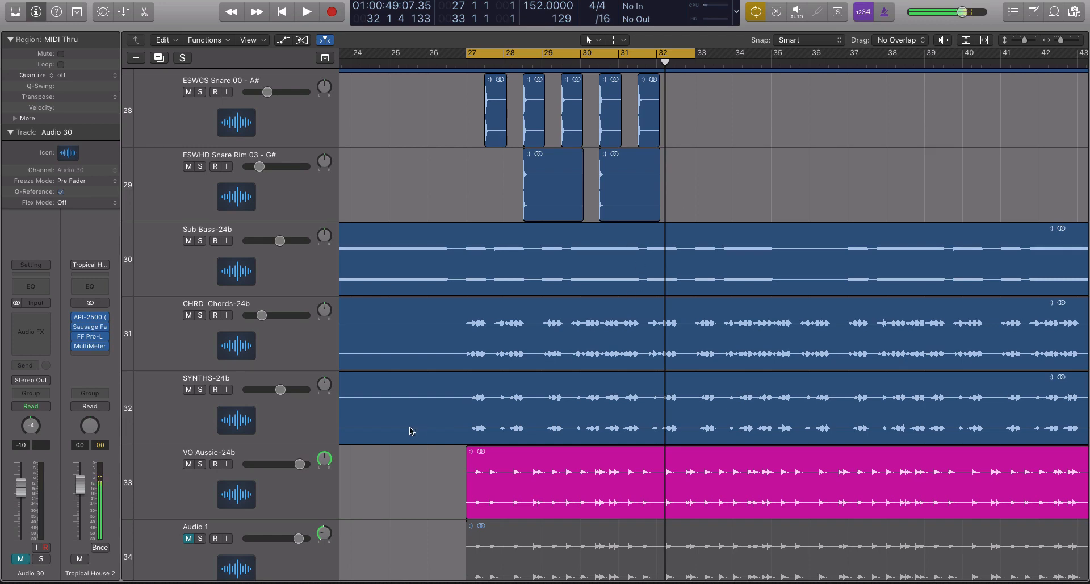
# Select the VO Aussie-24b track and play the full mix from bar 27.
pyautogui.click(322, 490)
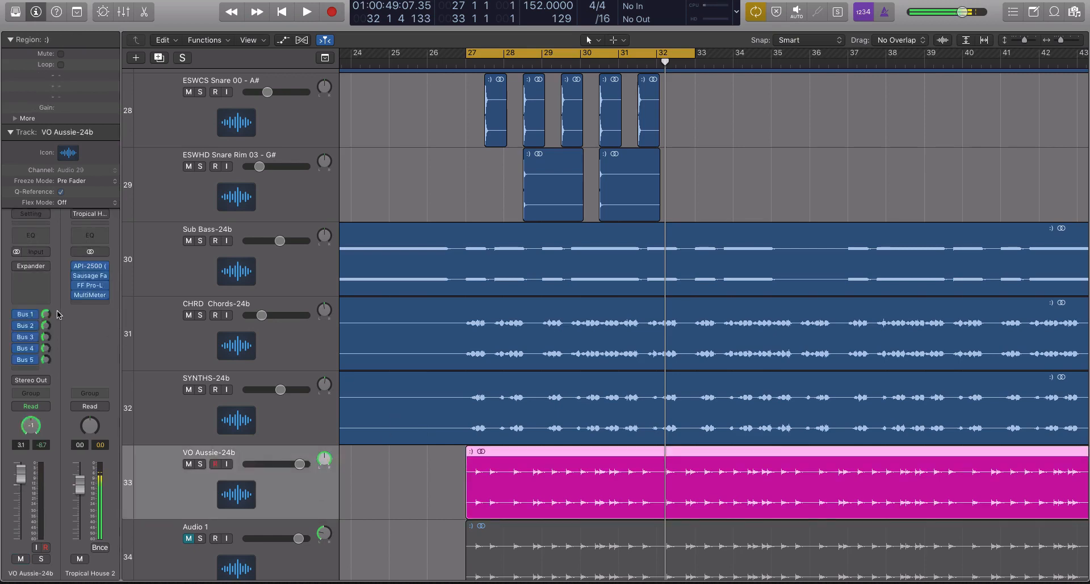
pyautogui.scroll(1, 495, 379)
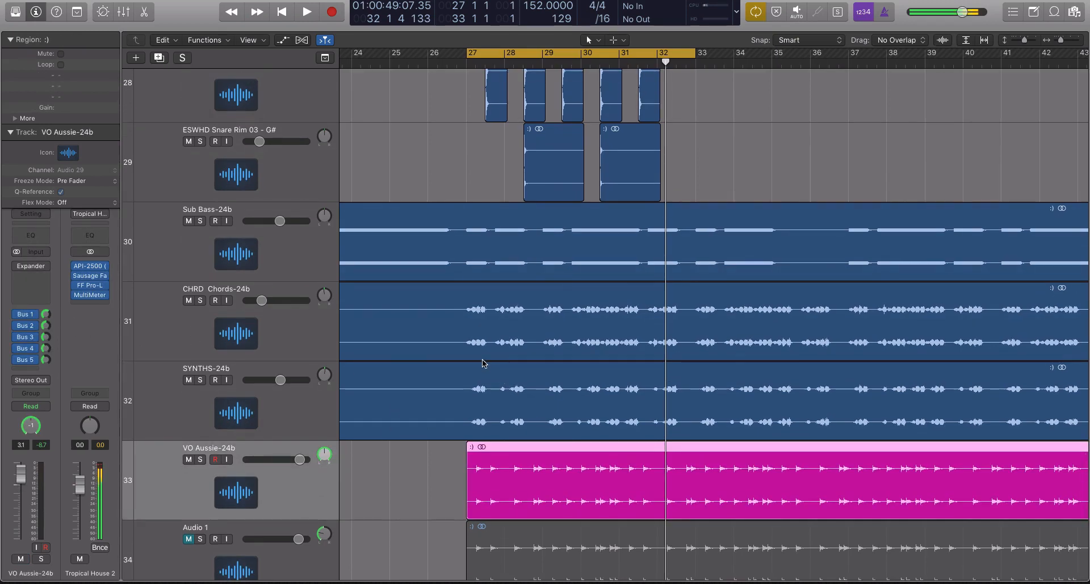
pyautogui.press('space')
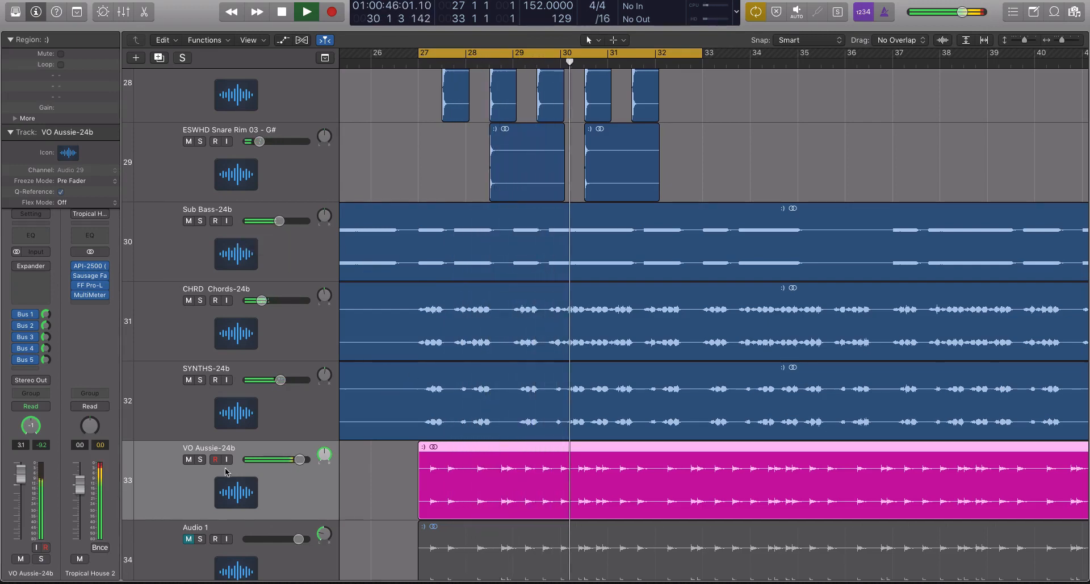
# Listen to the VO Aussie-24b track in solo, stop playback and unsolo it.
pyautogui.click(199, 459)
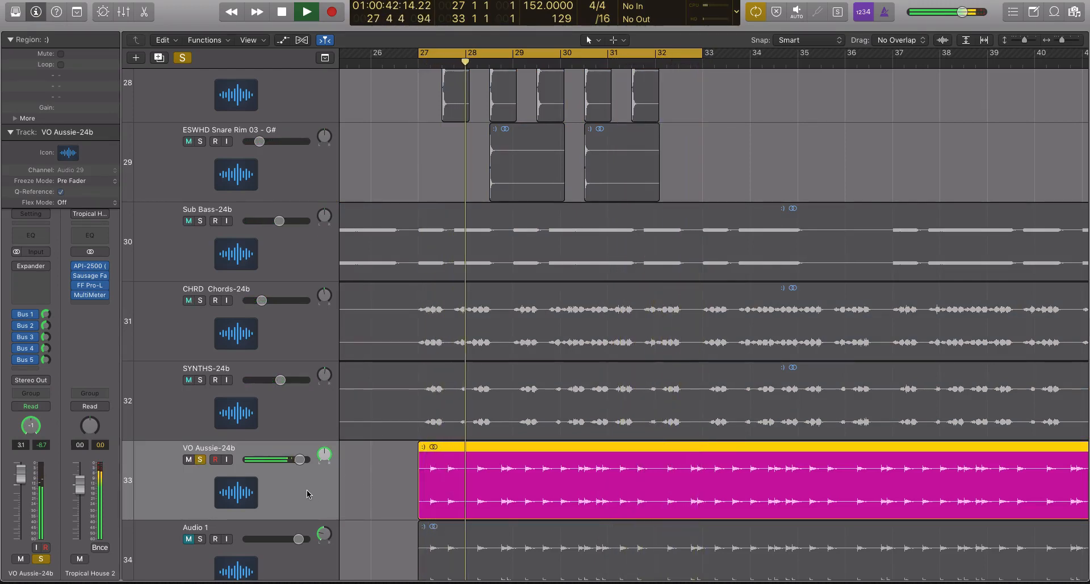
pyautogui.press('space')
pyautogui.click(200, 459)
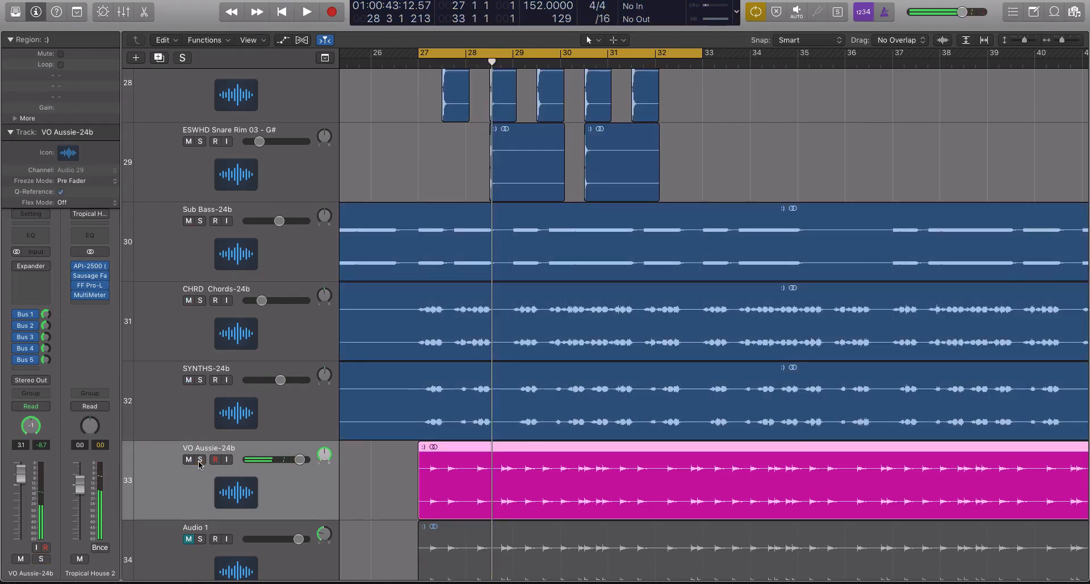
pyautogui.scroll(-5, 400, 467)
pyautogui.scroll(3, 399, 466)
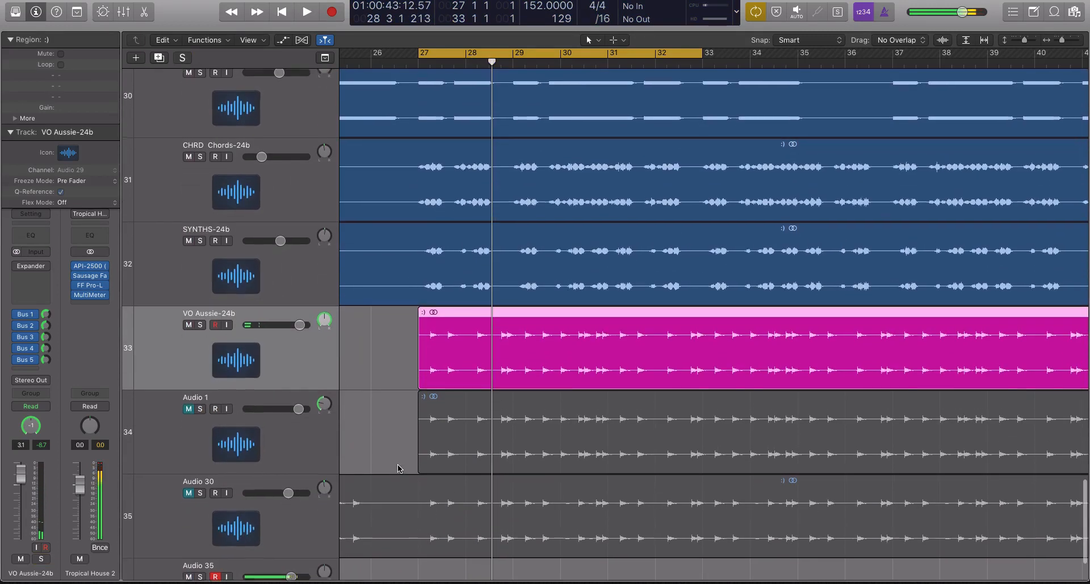
pyautogui.scroll(1, 399, 466)
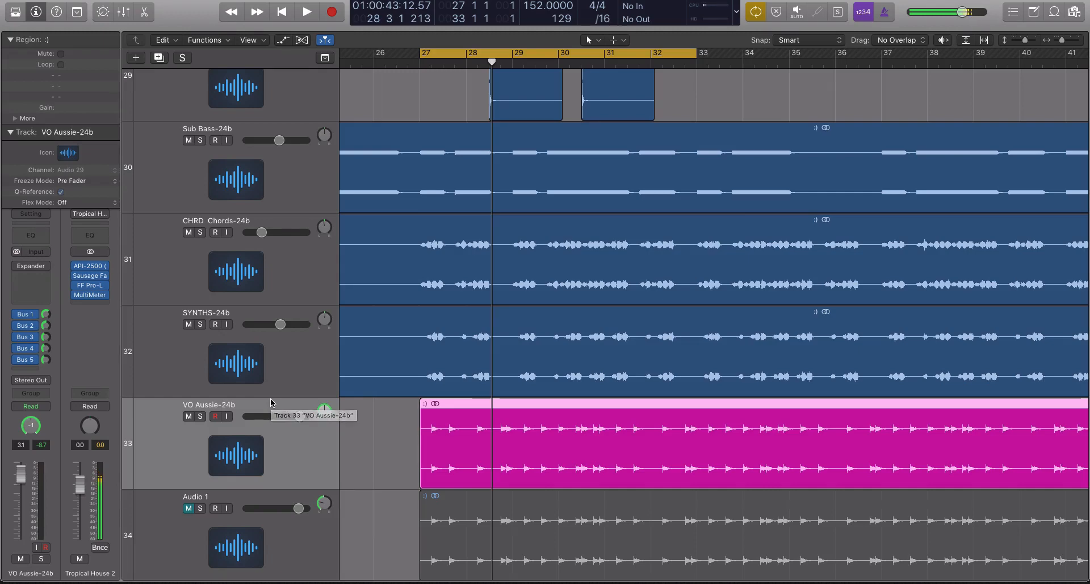
# Bypass the Bus 1 to Bus 5 sends on VO Aussie-24b, and listen to the dry vocal region in solo.
pyautogui.click(18, 314)
pyautogui.click(18, 326)
pyautogui.click(18, 338)
pyautogui.click(17, 360)
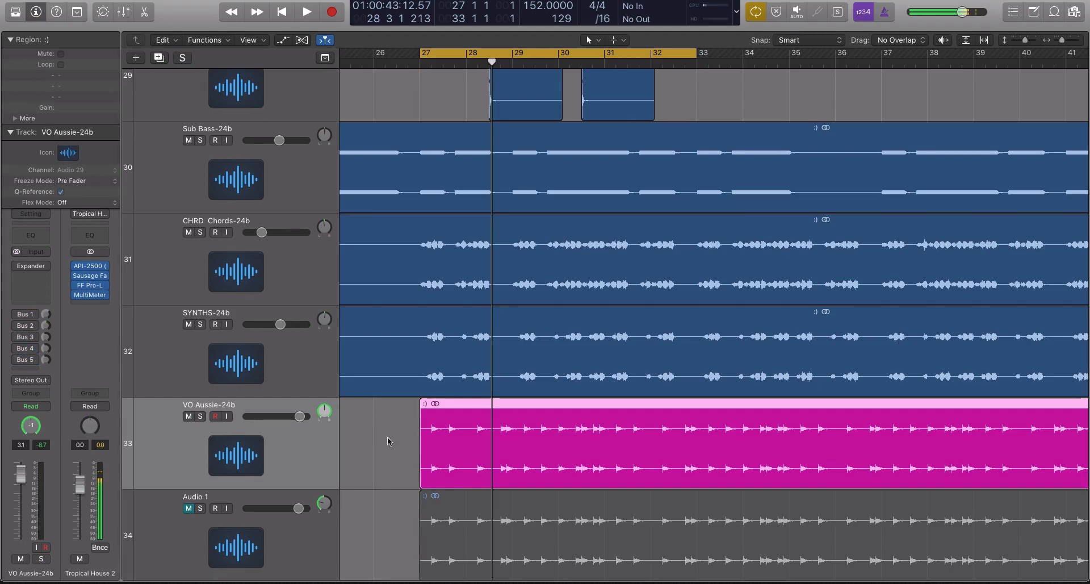
pyautogui.hotkey('ctrl', 's')
pyautogui.press('space')
pyautogui.scroll(3, 489, 423)
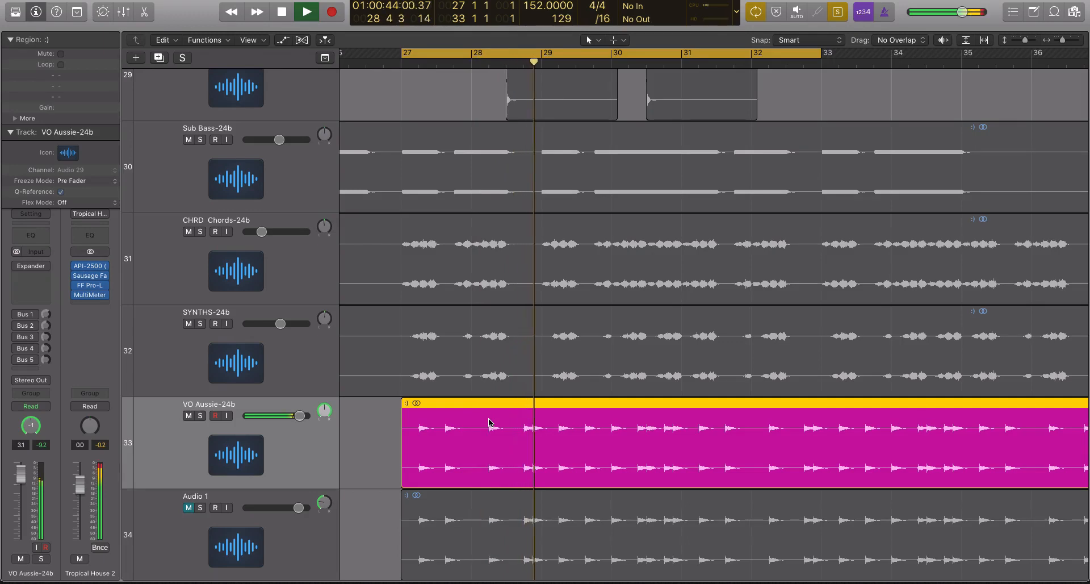
pyautogui.press('space')
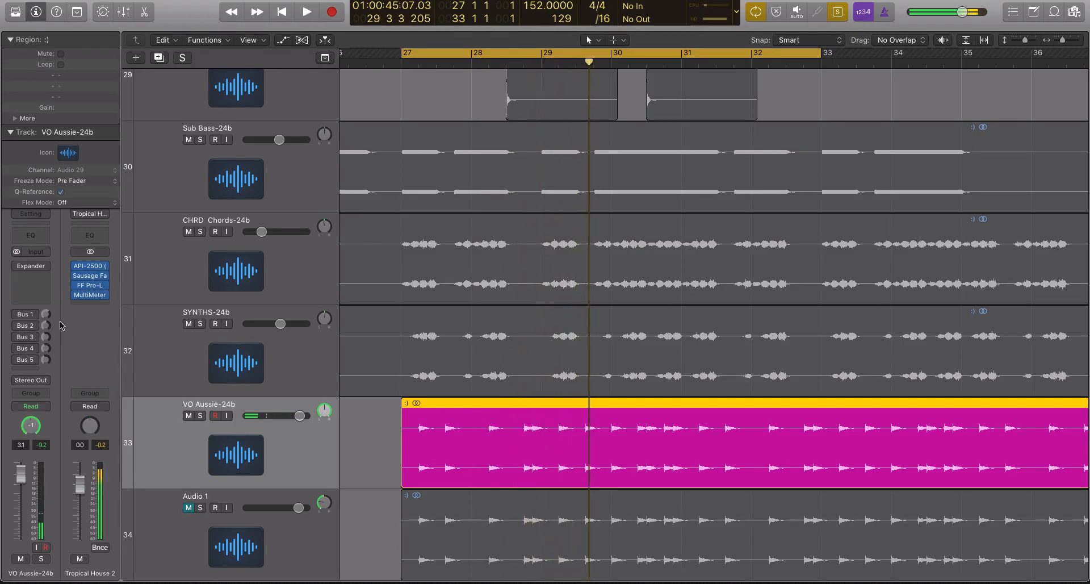
# Re-enable all five bus sends on VO Aussie-24b and listen to the vocal with its effects.
pyautogui.moveTo(17, 314); pyautogui.dragTo(17, 360)
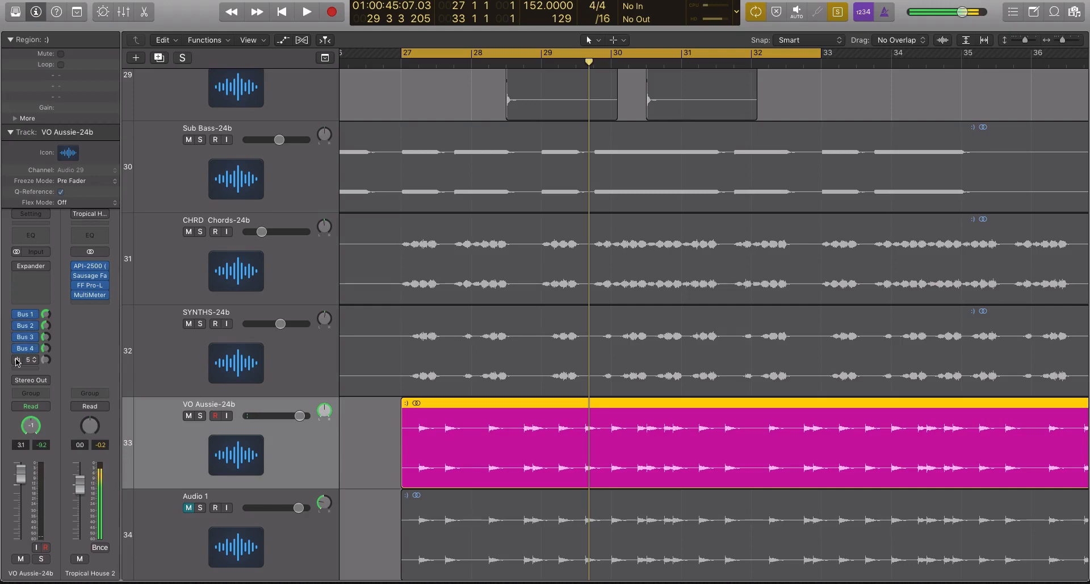
pyautogui.click(370, 429)
pyautogui.click(302, 432)
pyautogui.press('super+Left')
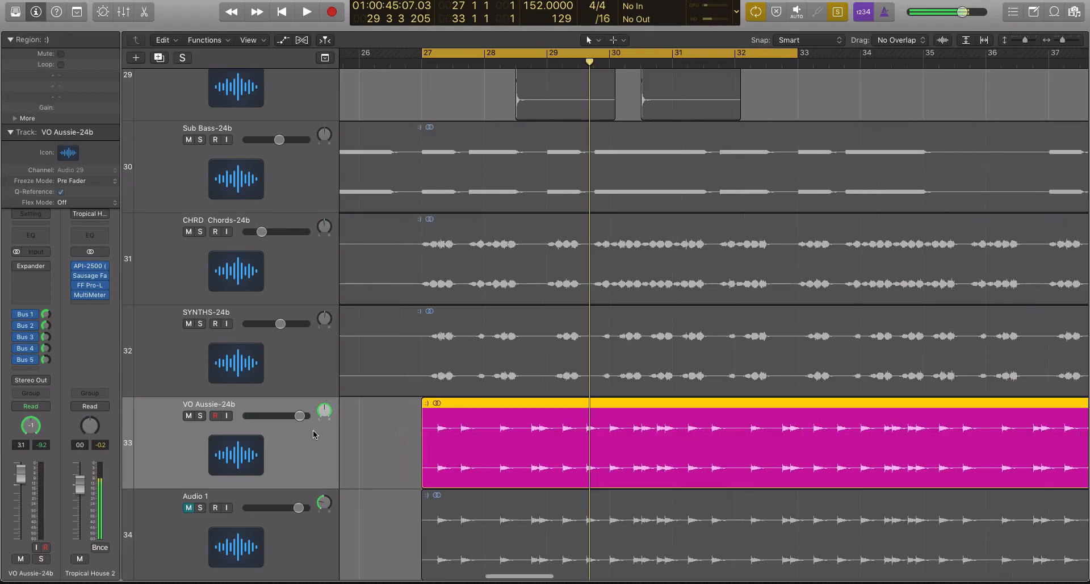
pyautogui.press('space')
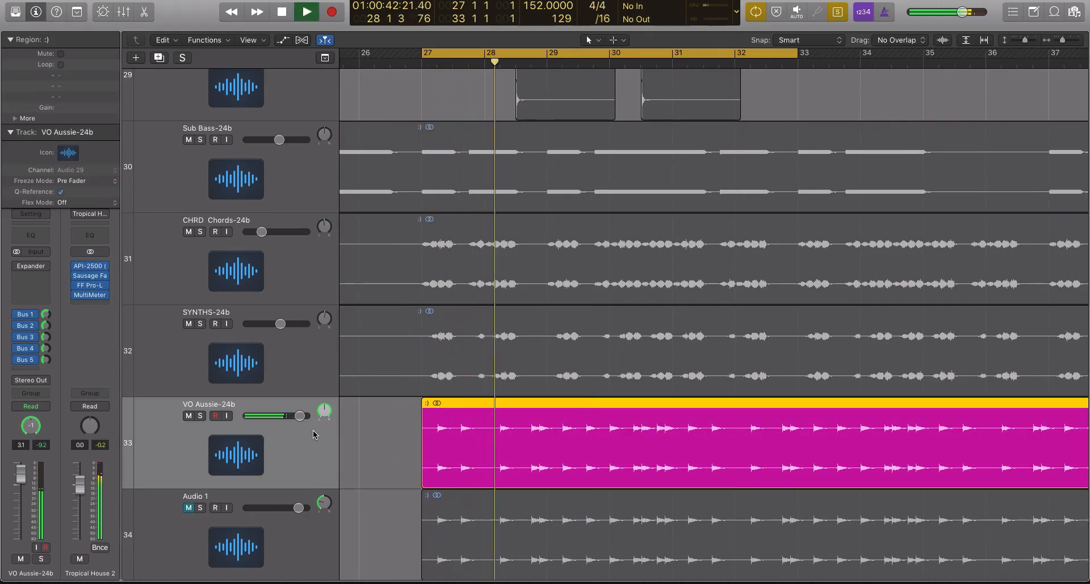
pyautogui.press('space')
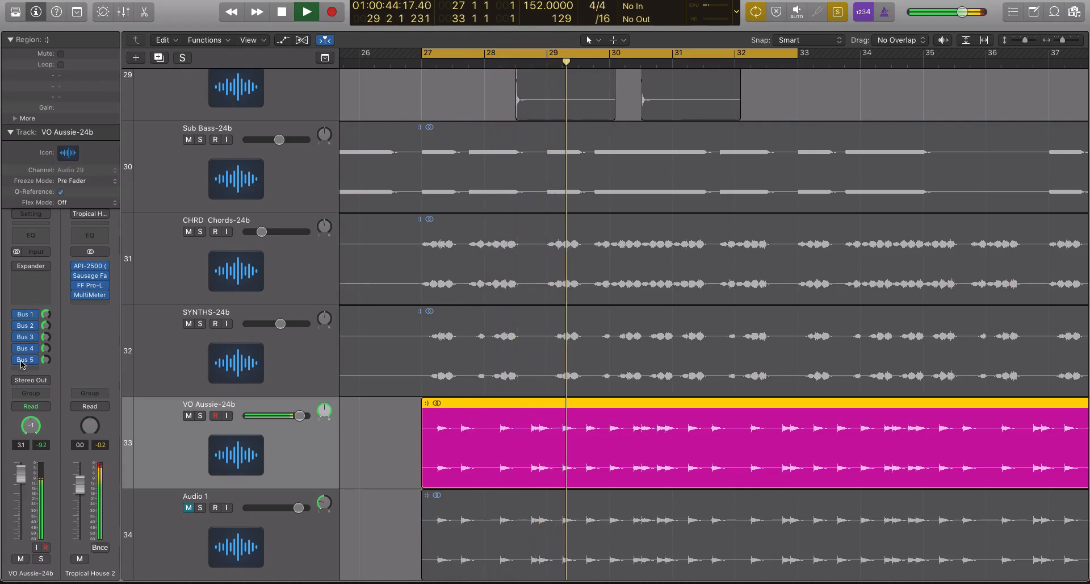
# Bypass all five bus sends on VO Aussie-24b again and play the dry vocal for comparison.
pyautogui.moveTo(17, 314); pyautogui.dragTo(19, 364)
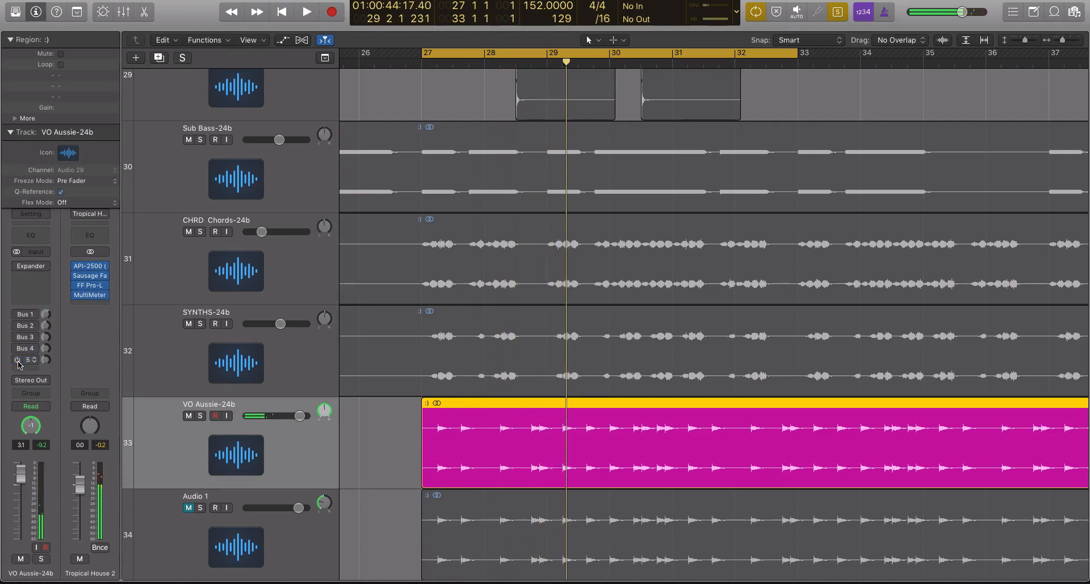
pyautogui.press('space')
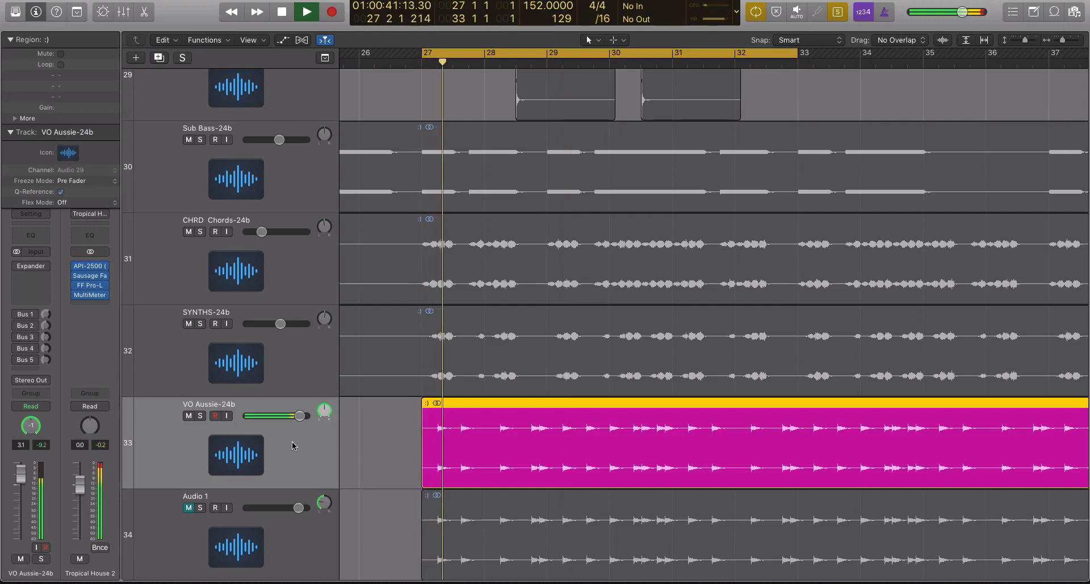
pyautogui.press('space')
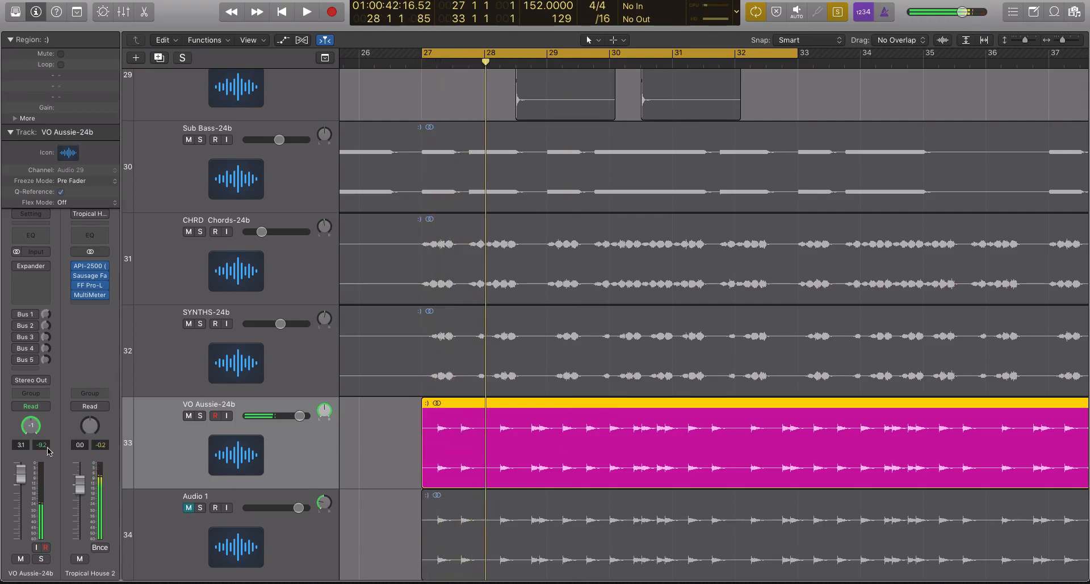
# Turn the Bus 1 to Bus 5 sends back on and play a short stretch of the effected vocal.
pyautogui.moveTo(16, 316); pyautogui.dragTo(17, 361)
pyautogui.press('space')
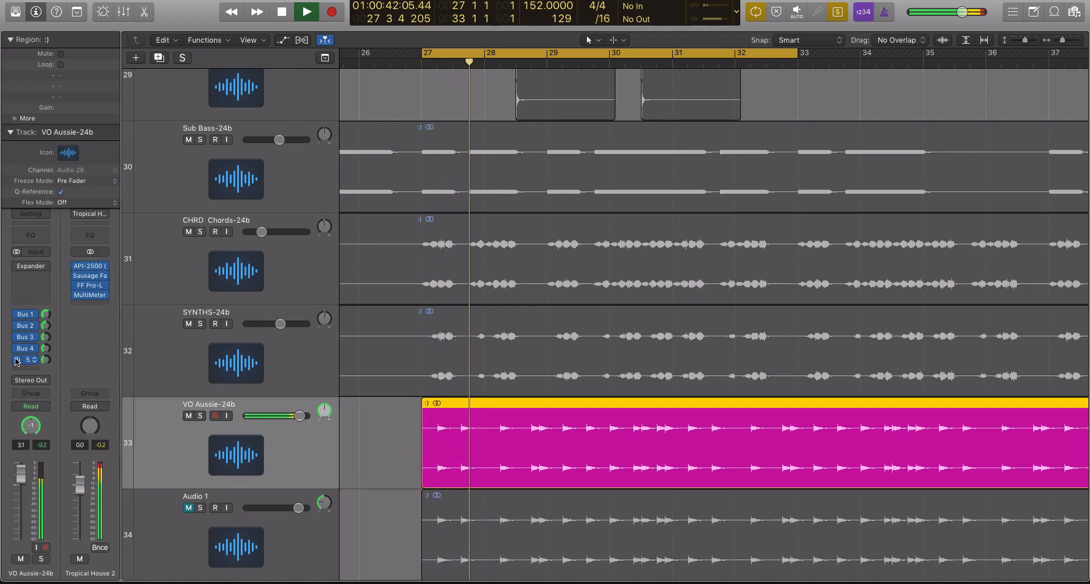
pyautogui.press('space')
pyautogui.click(16, 315)
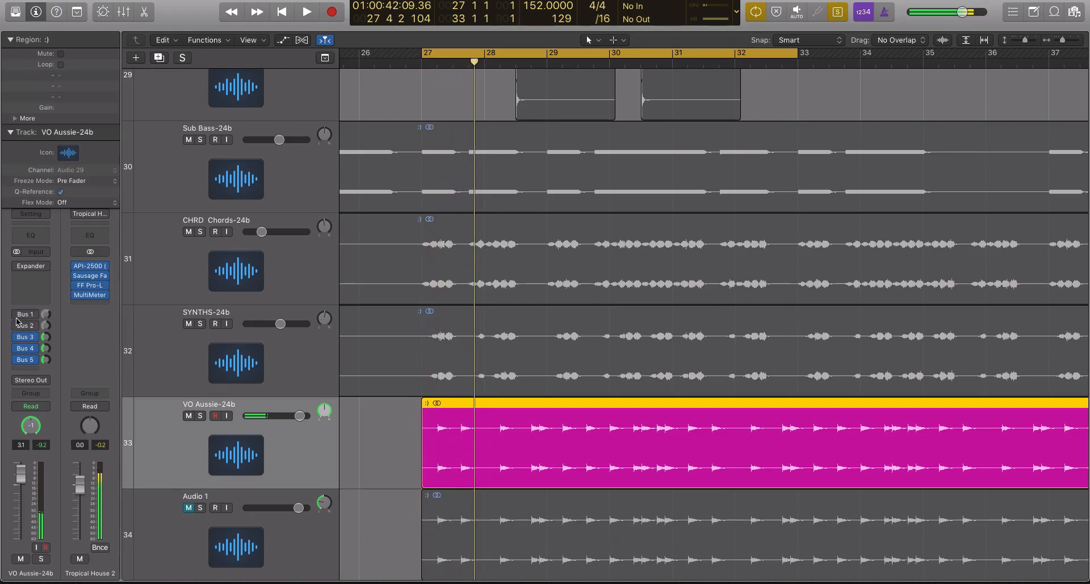
pyautogui.click(16, 315)
# Open the MultiMeter on the output channel and check the effected vocal's stereo width in the goniometer during playback.
pyautogui.click(90, 295)
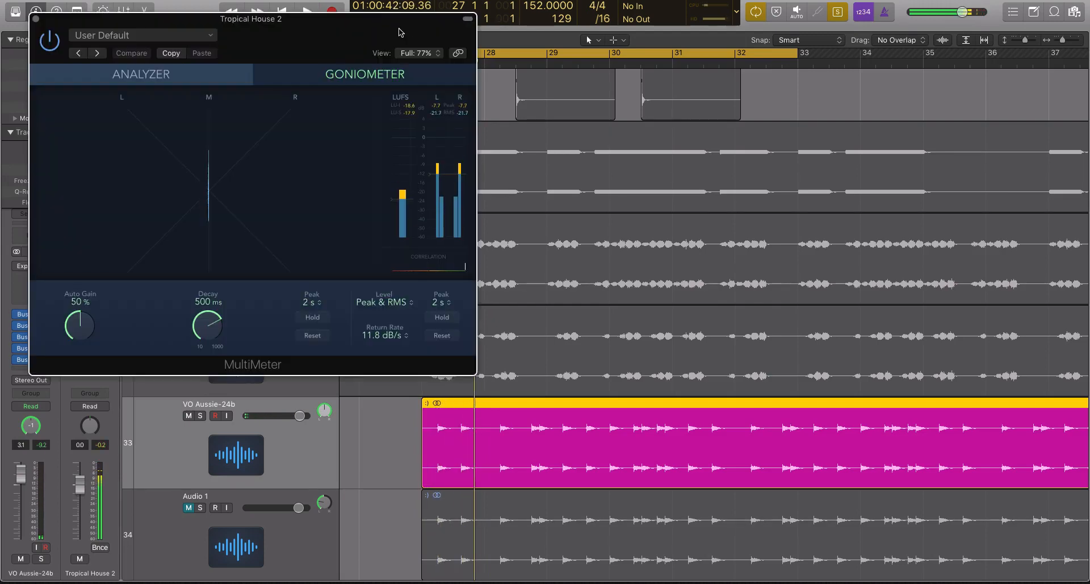
pyautogui.moveTo(399, 32); pyautogui.dragTo(791, 46)
pyautogui.press('space')
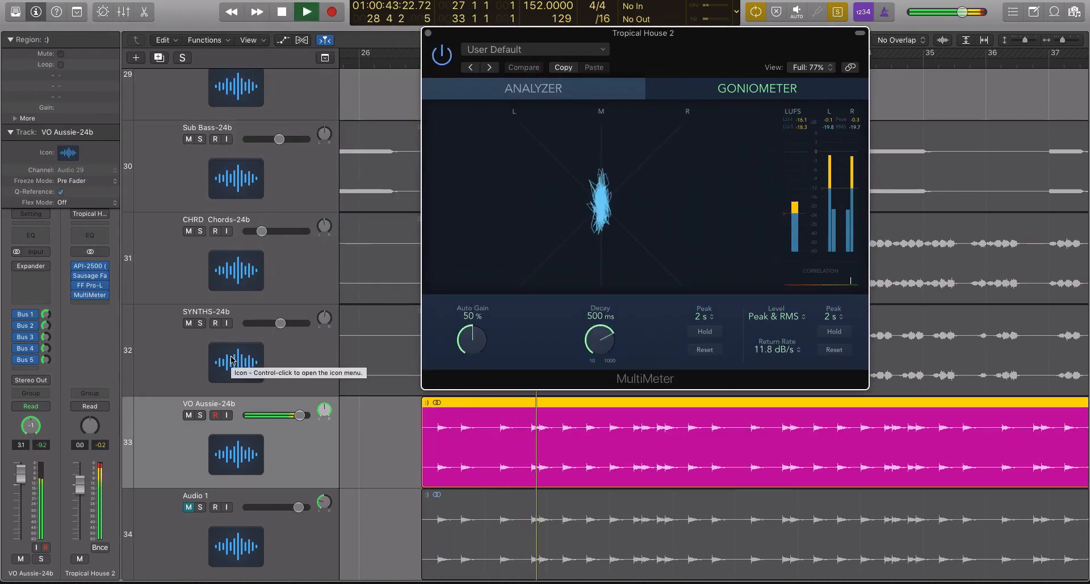
pyautogui.press('space')
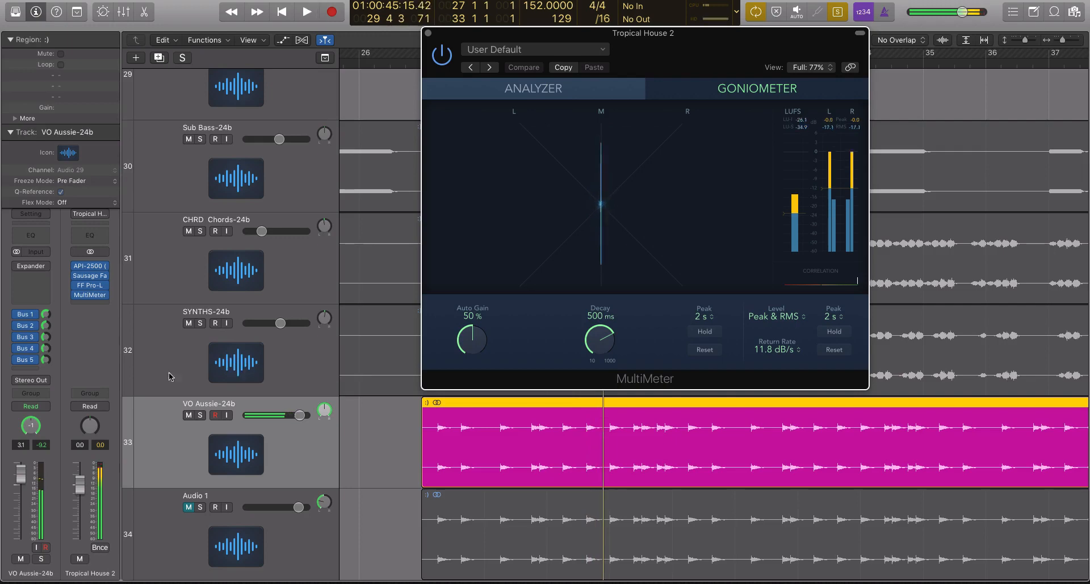
# Bypass the five bus sends and check the dry vocal's stereo width in the MultiMeter goniometer during playback.
pyautogui.click(17, 314)
pyautogui.click(17, 326)
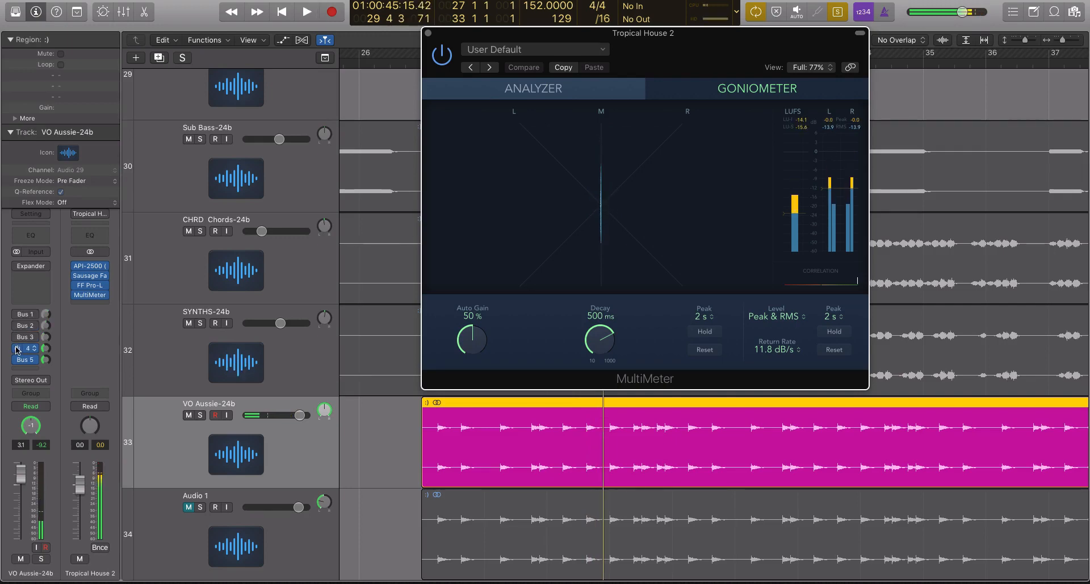
pyautogui.click(17, 348)
pyautogui.click(17, 360)
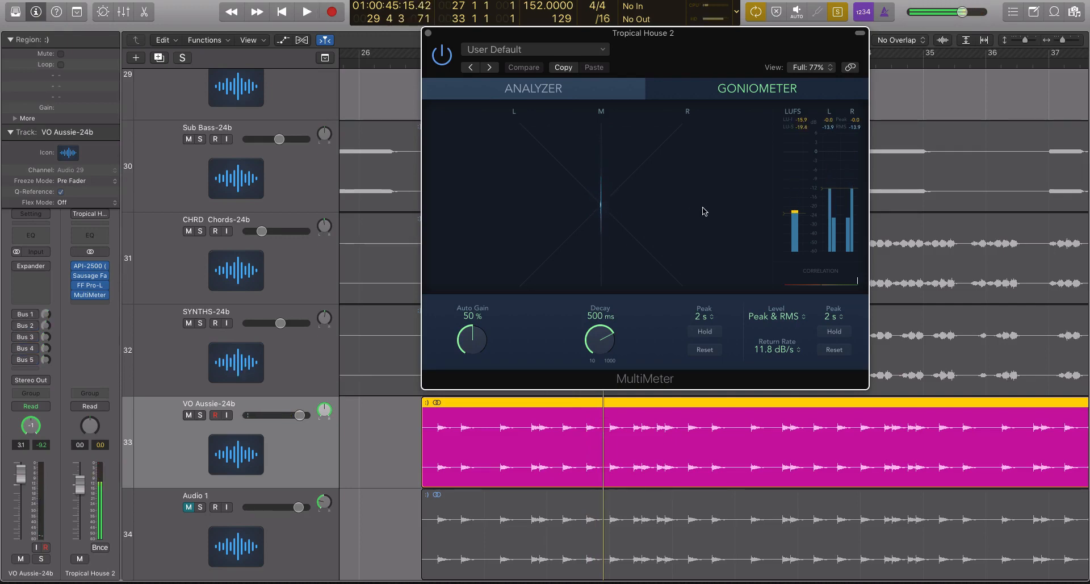
pyautogui.press('space')
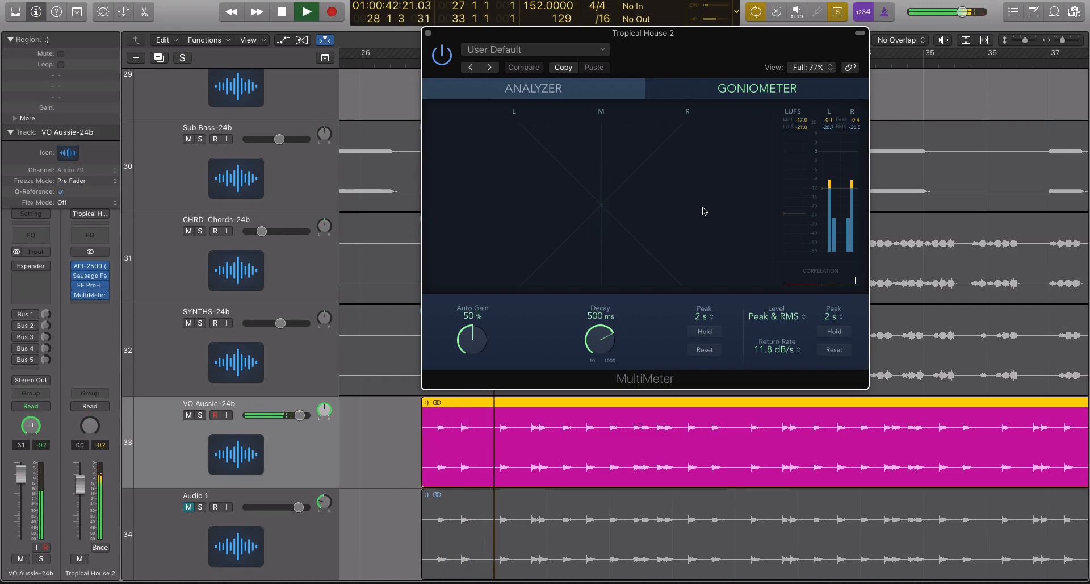
pyautogui.press('space')
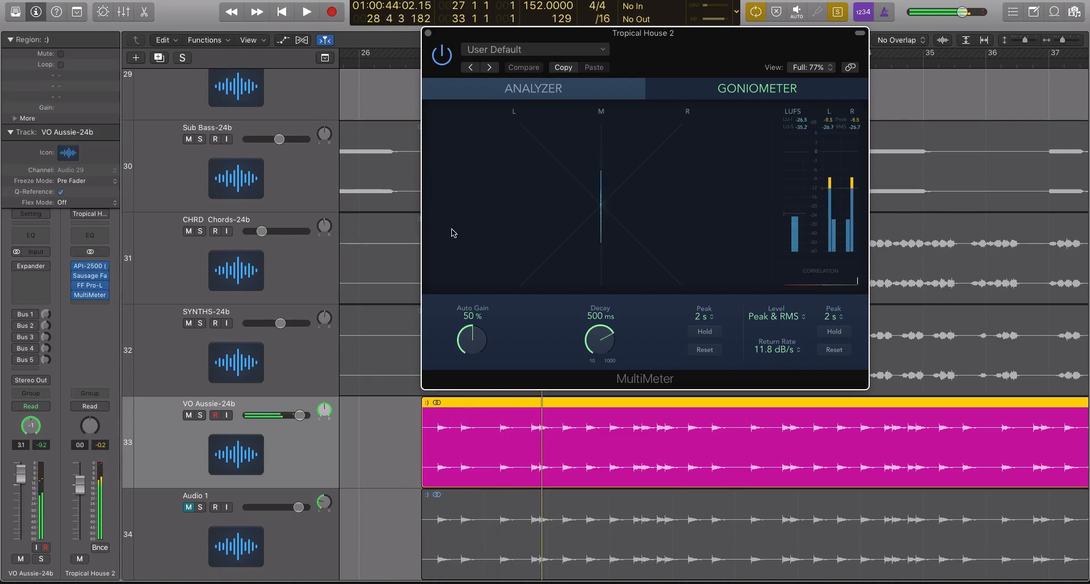
# Re-enable the five bus sends on VO Aussie-24b and close the MultiMeter.
pyautogui.click(18, 314)
pyautogui.click(17, 325)
pyautogui.click(18, 337)
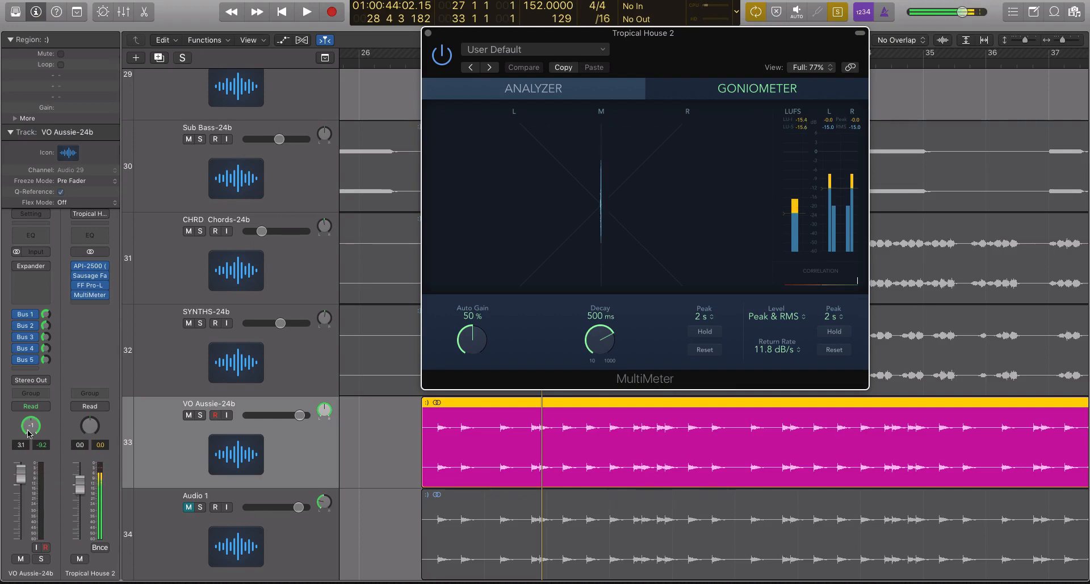
pyautogui.click(428, 33)
# Bypass the Bus 2, Bus 3, Bus 4 and Bus 5 sends on VO Aussie-24b, leaving only Bus 1 active.
pyautogui.click(17, 326)
pyautogui.click(17, 337)
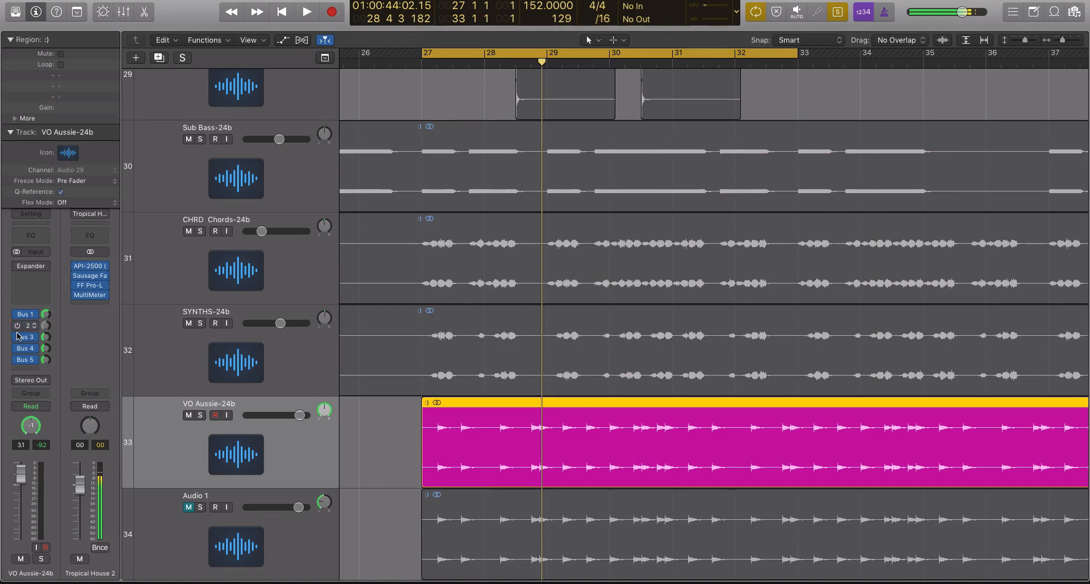
pyautogui.click(17, 348)
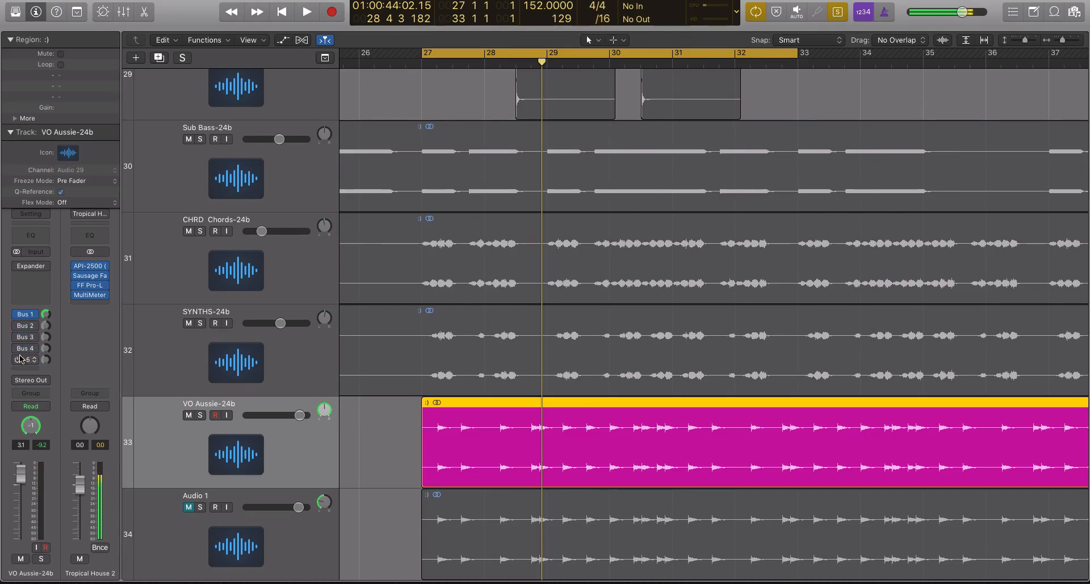
pyautogui.click(17, 359)
# Show the Aux 1 channel fed by Bus 1 and open its FF Pro-R reverb, placing the window clear of the channel strips.
pyautogui.click(26, 314)
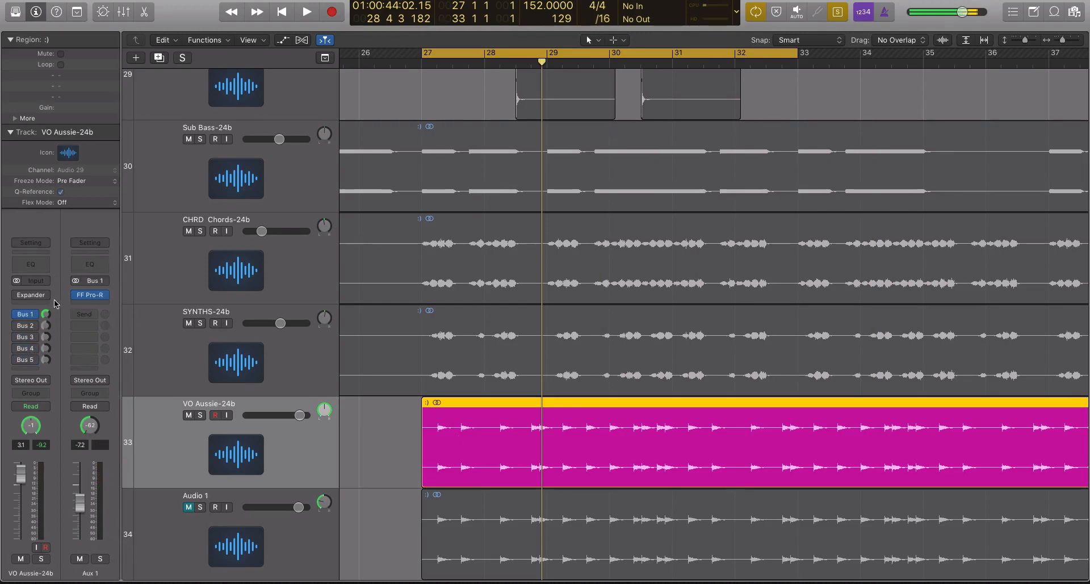
pyautogui.moveTo(89, 301)
pyautogui.click(90, 295)
pyautogui.moveTo(267, 12); pyautogui.dragTo(683, 2)
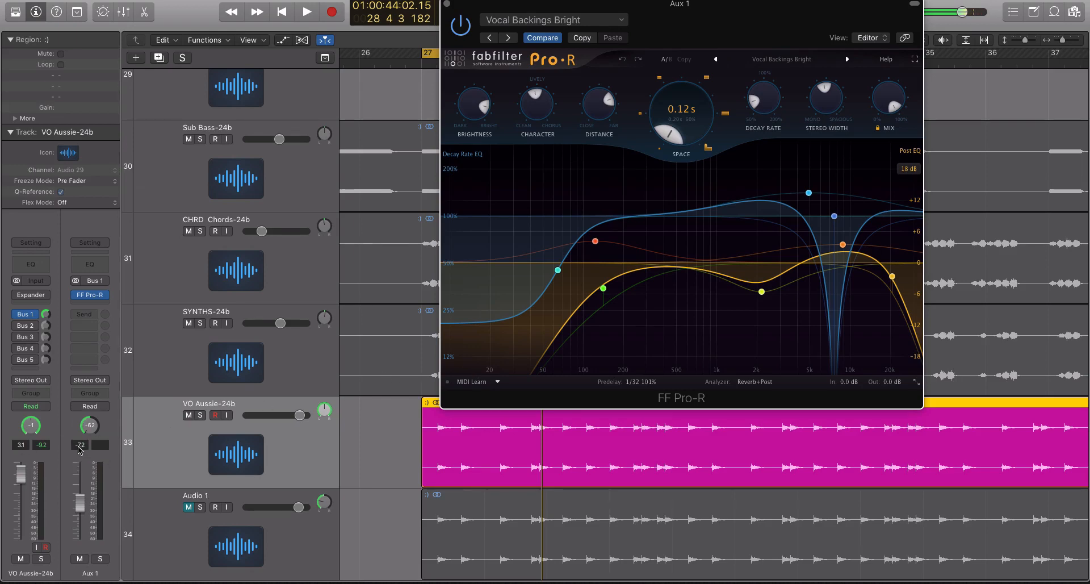
# Play the soloed vocal with only the Bus 1 reverb and examine the FF Pro-R settings, including predelay.
pyautogui.press('space')
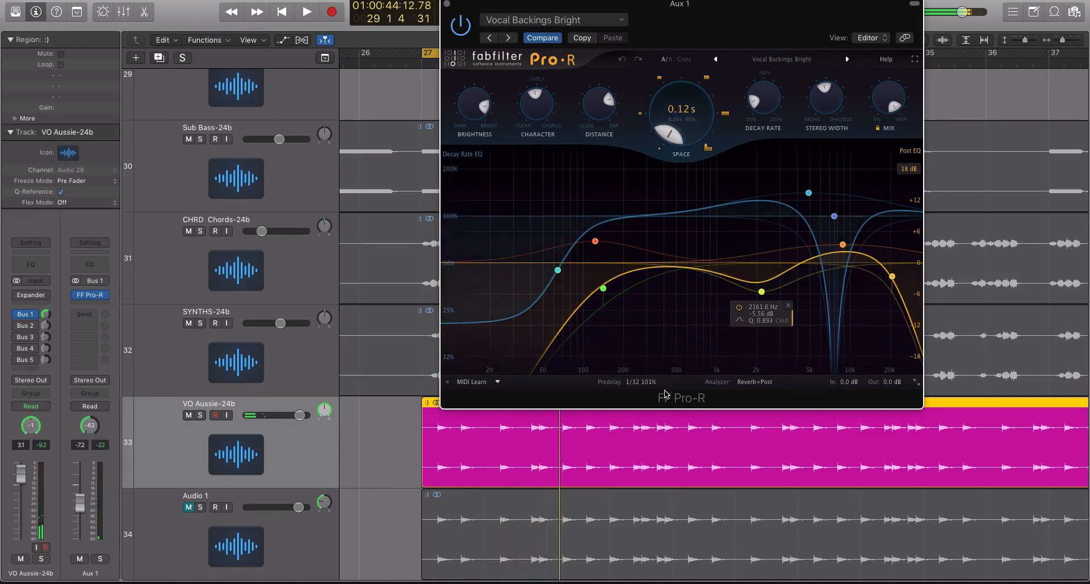
pyautogui.moveTo(639, 386)
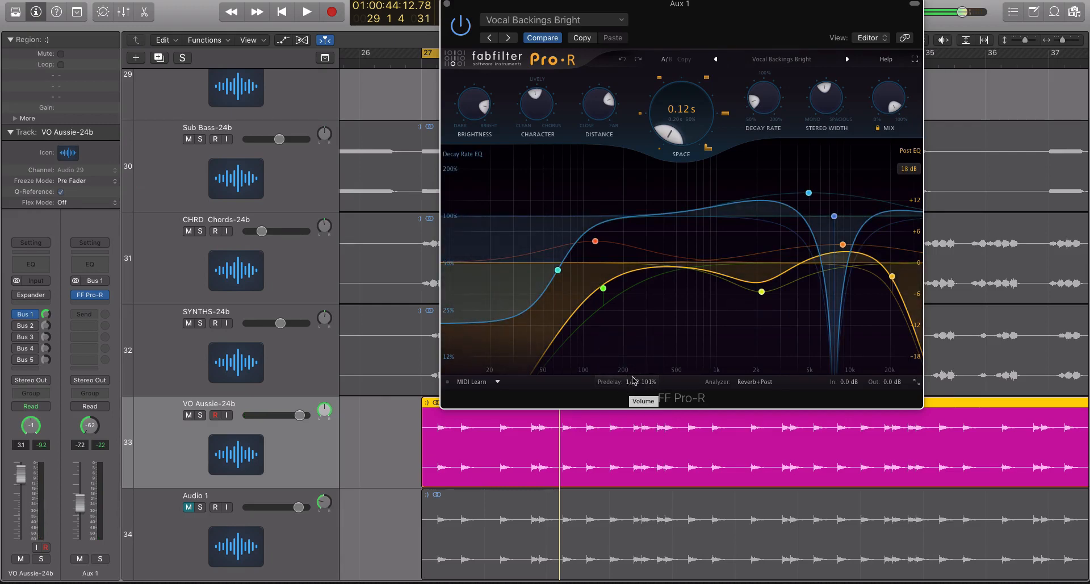
pyautogui.press('space')
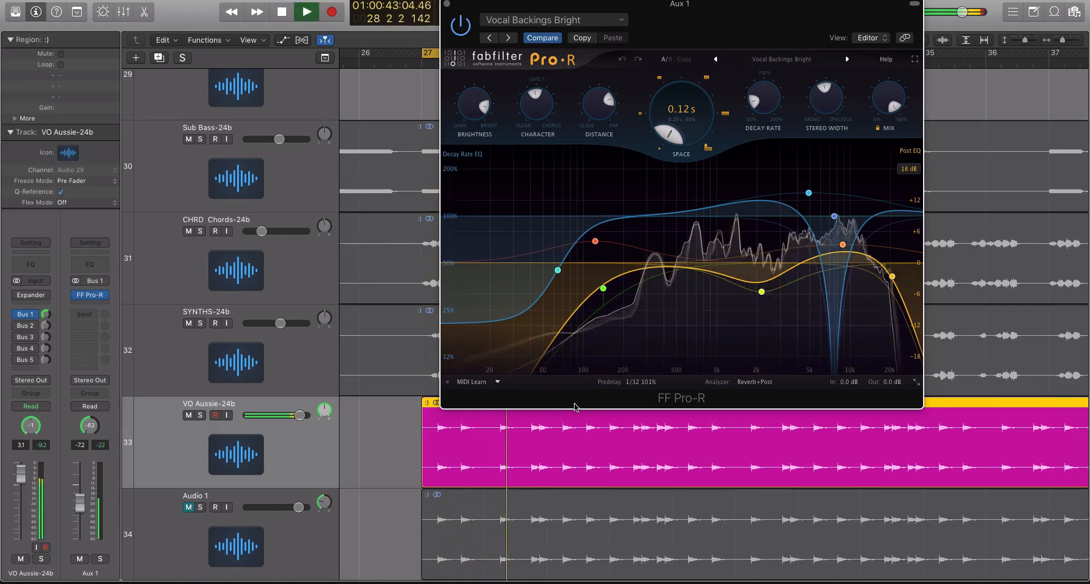
pyautogui.press('space')
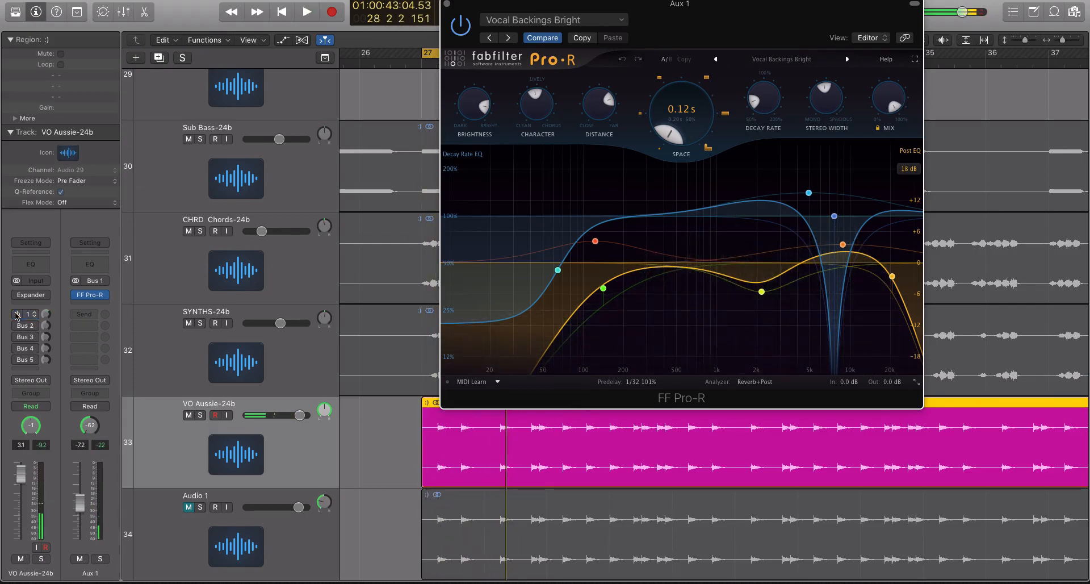
# Play the soloed vocal to compare it with and without the Bus 1 send, and close the Aux 1 reverb window.
pyautogui.press('space')
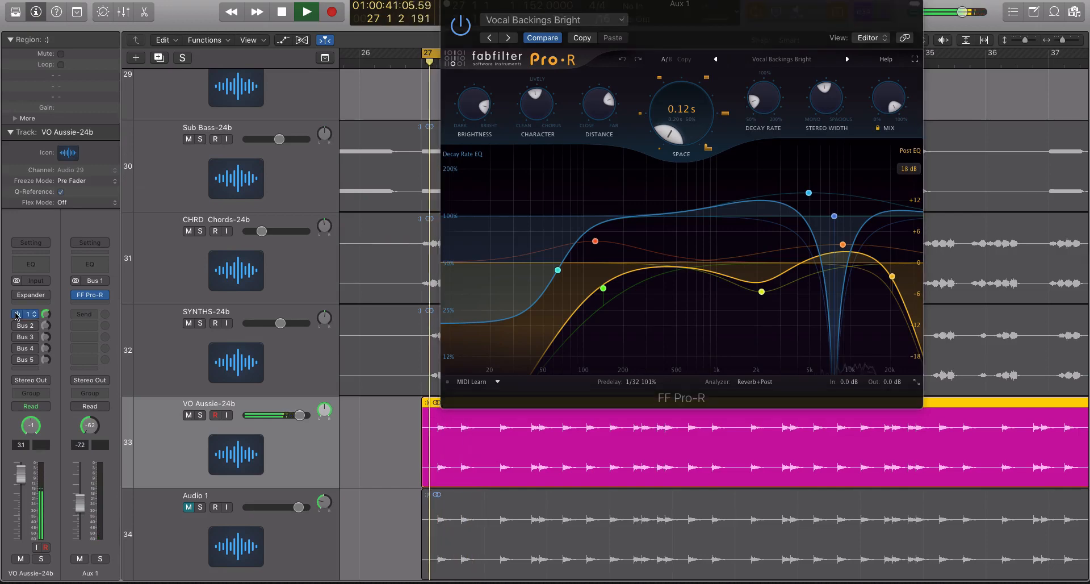
pyautogui.press('space')
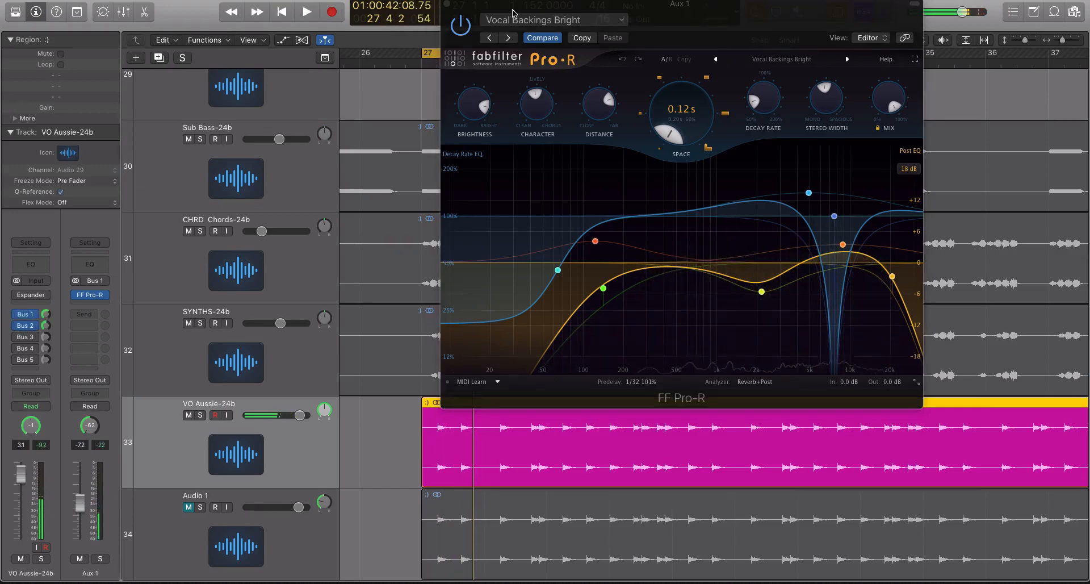
pyautogui.click(447, 4)
# Activate the Bus 2 send and play the vocal with Aux 2's FF Pro-R window open clear of the channel strips.
pyautogui.click(25, 326)
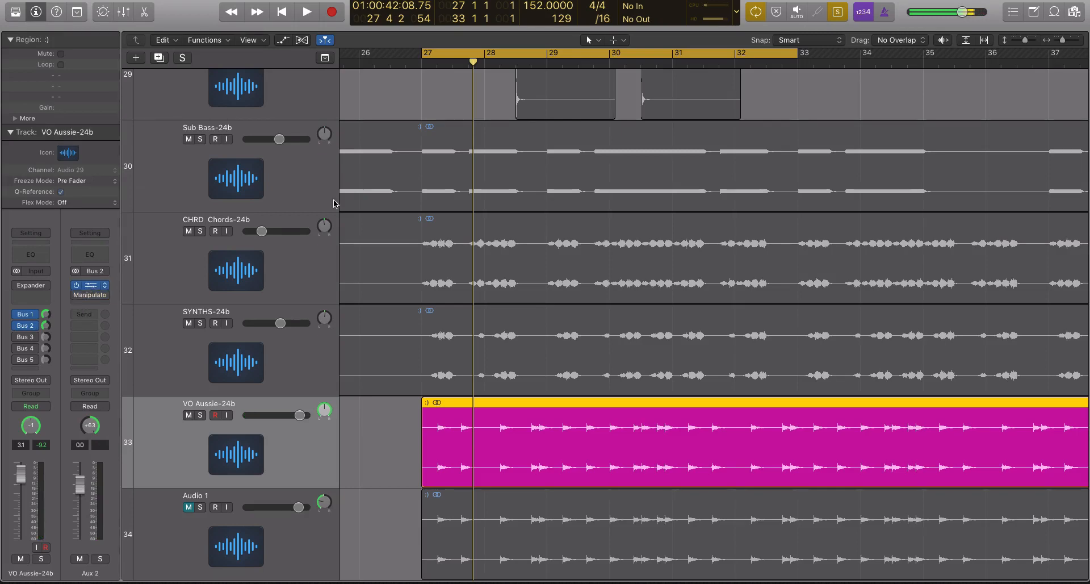
pyautogui.click(90, 285)
pyautogui.moveTo(303, 36); pyautogui.dragTo(718, 38)
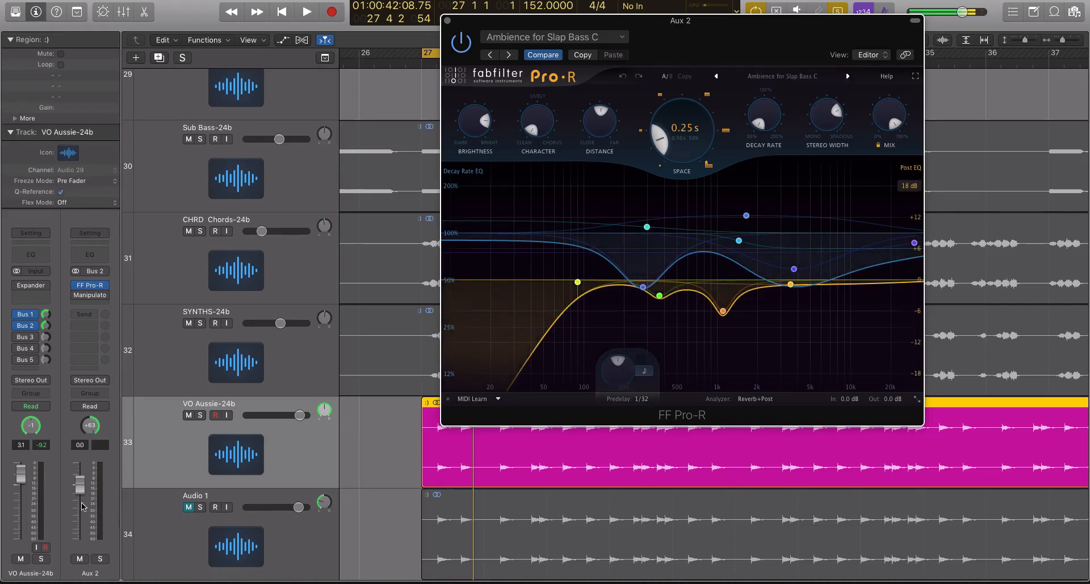
pyautogui.press('space')
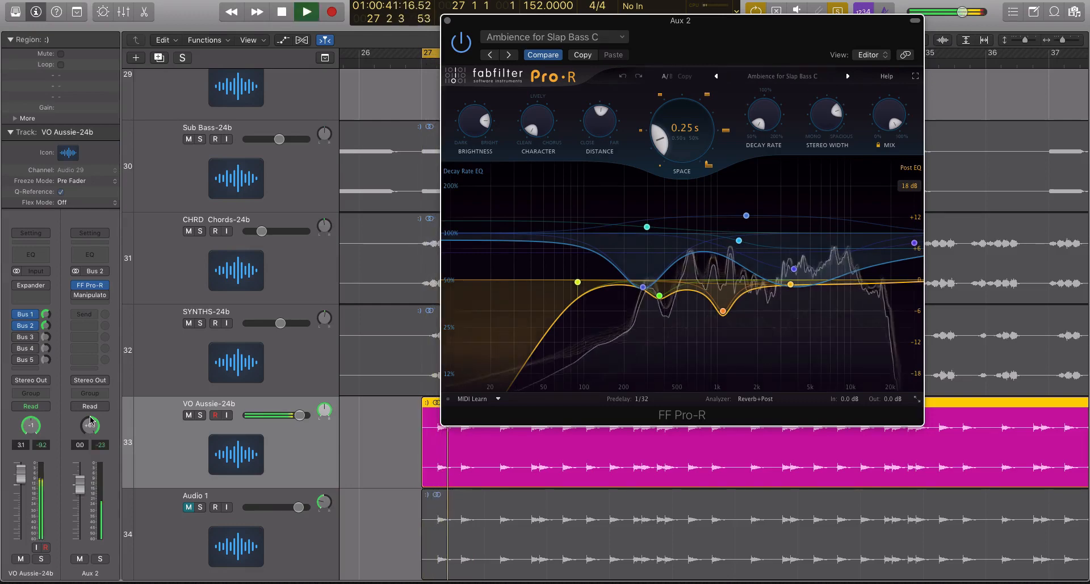
pyautogui.press('space')
# Solo the Aux 1 and Aux 2 returns from their channel strips and play the Aux 2 effect signal in isolation.
pyautogui.click(28, 314)
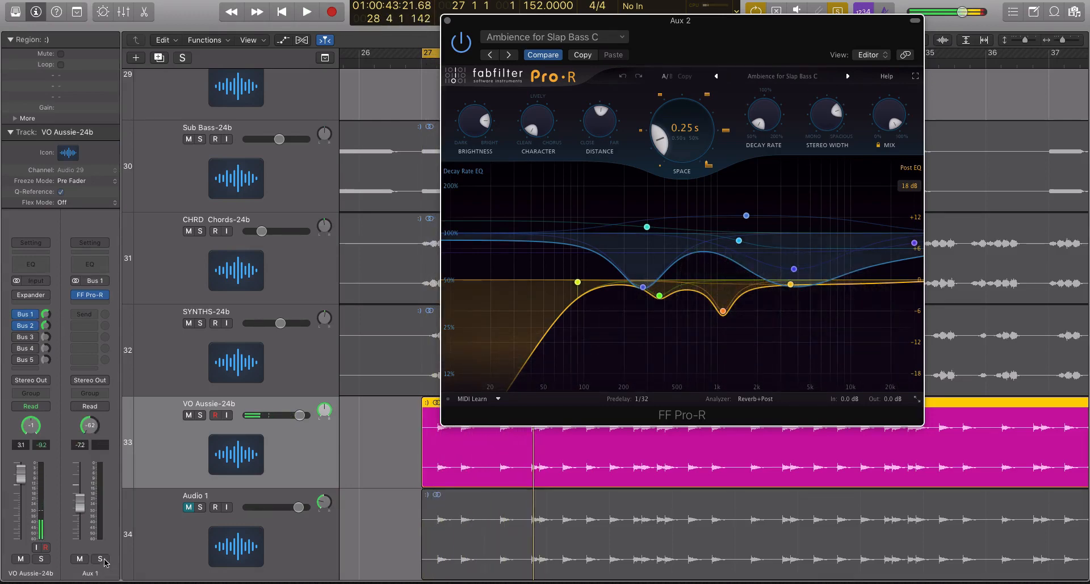
pyautogui.click(101, 559)
pyautogui.click(29, 325)
pyautogui.click(100, 559)
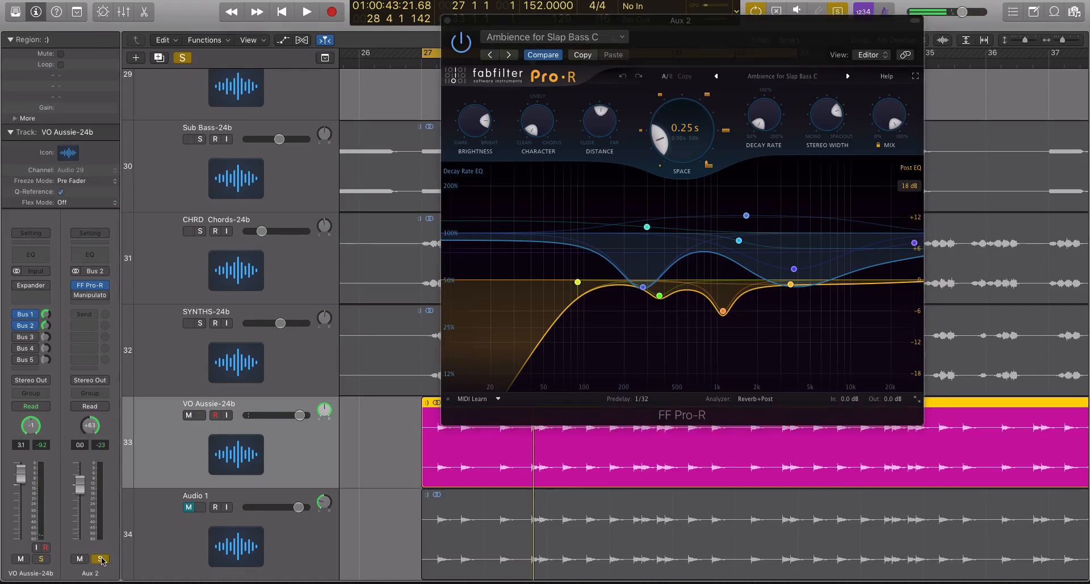
pyautogui.press('space')
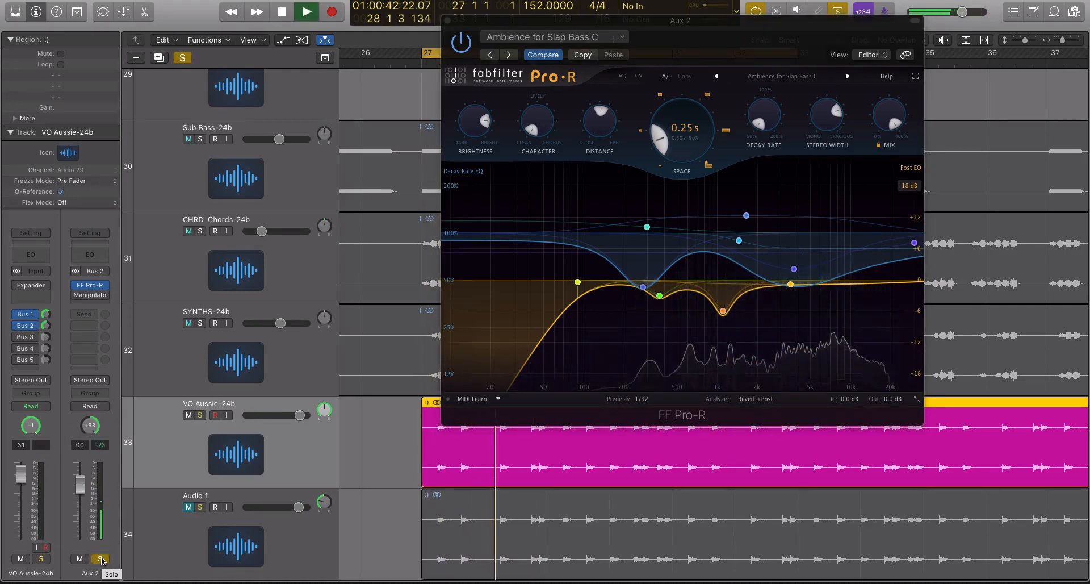
pyautogui.press('space')
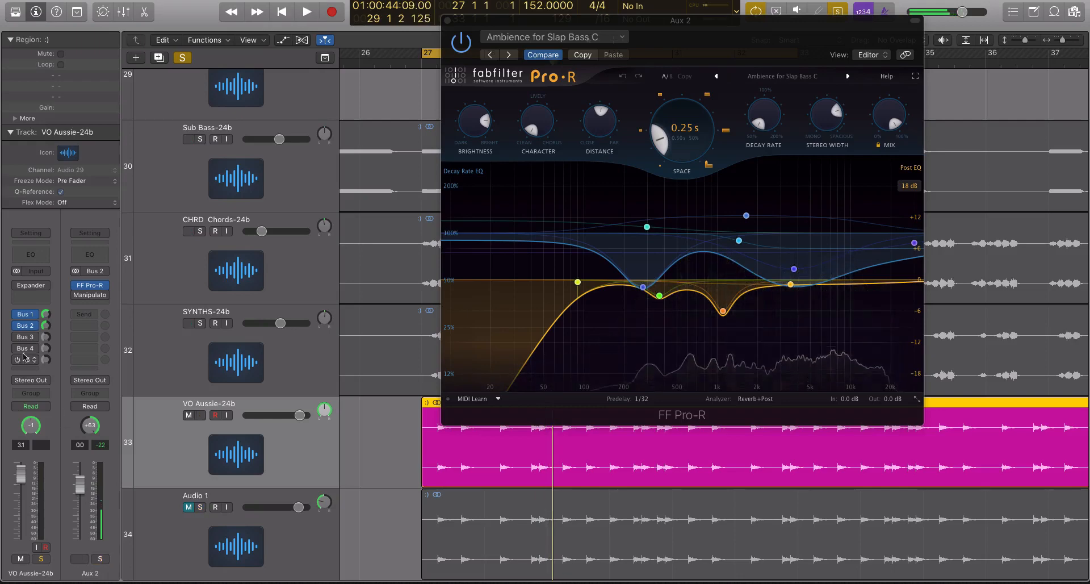
# Unsolo the aux returns and play the vocal with the Bus 1 and Bus 2 reverbs combined.
pyautogui.click(25, 314)
pyautogui.click(100, 559)
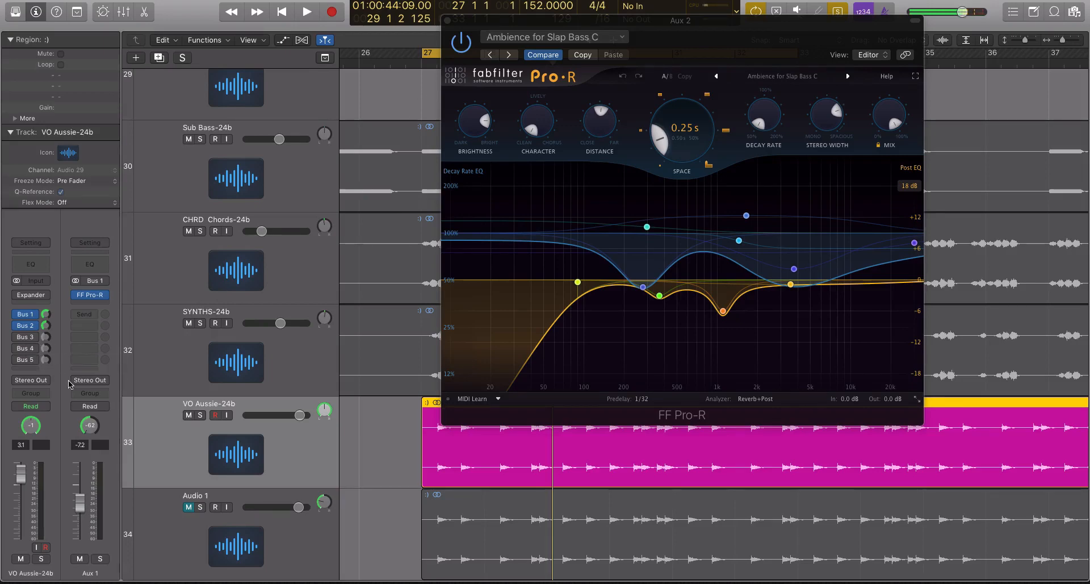
pyautogui.press('space')
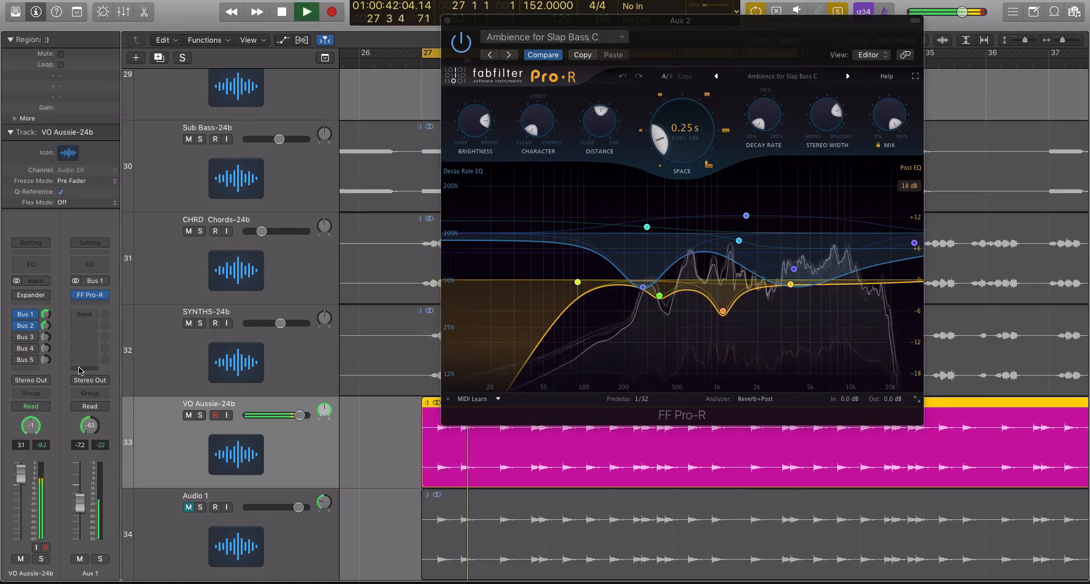
pyautogui.press('space')
# Enable Manipulator on Aux 2 and open its window clear of the channel strips, replacing the FF Pro-R window.
pyautogui.click(26, 325)
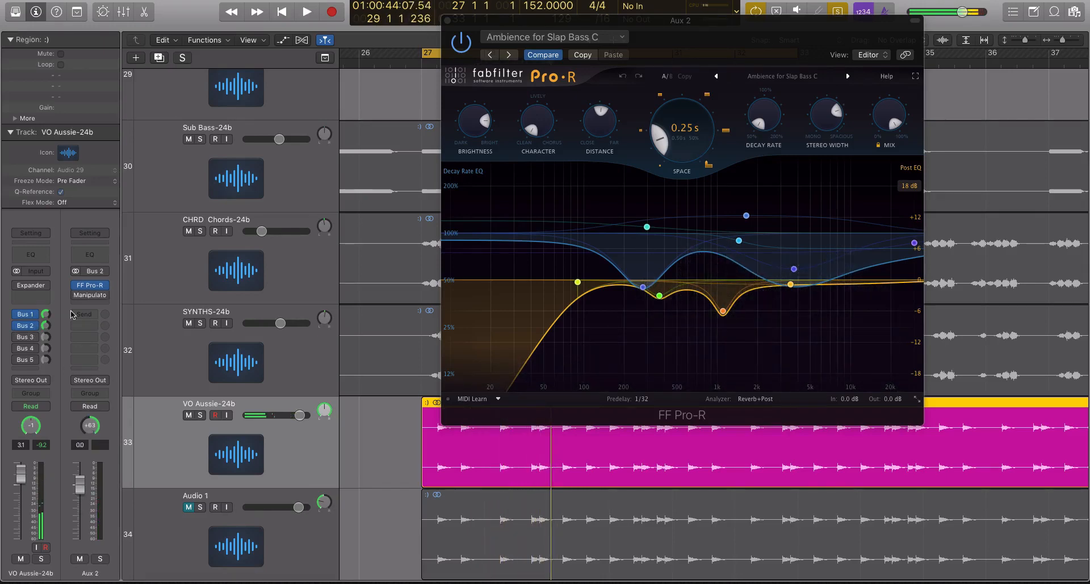
pyautogui.click(90, 296)
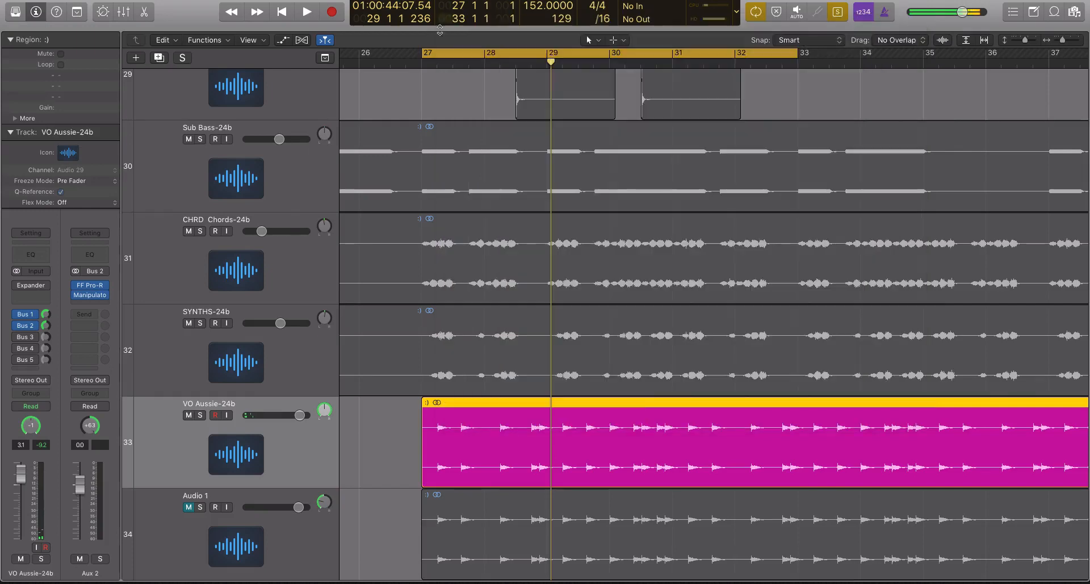
pyautogui.click(89, 297)
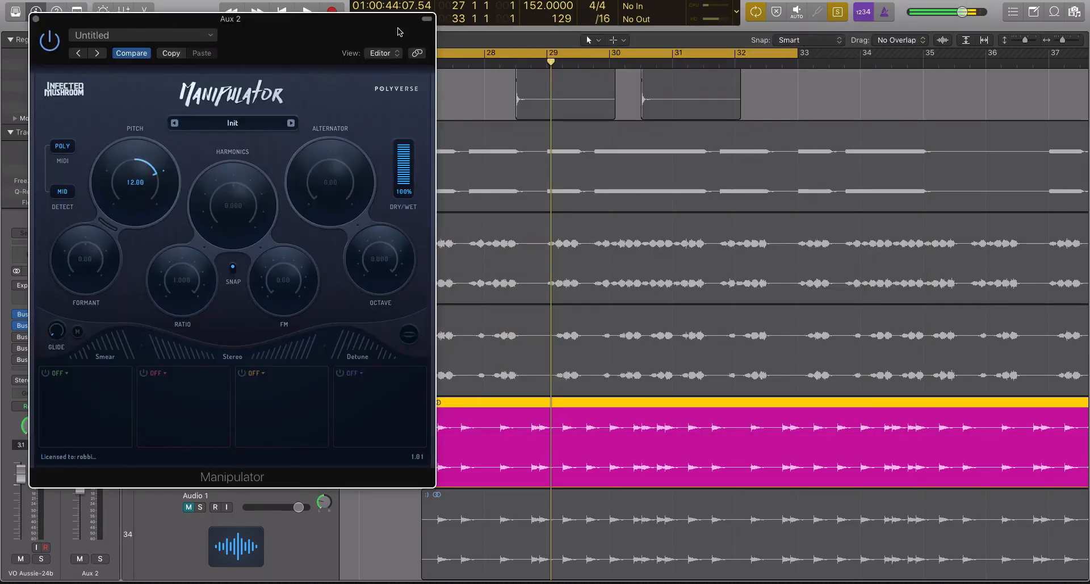
pyautogui.moveTo(398, 32); pyautogui.dragTo(825, 47)
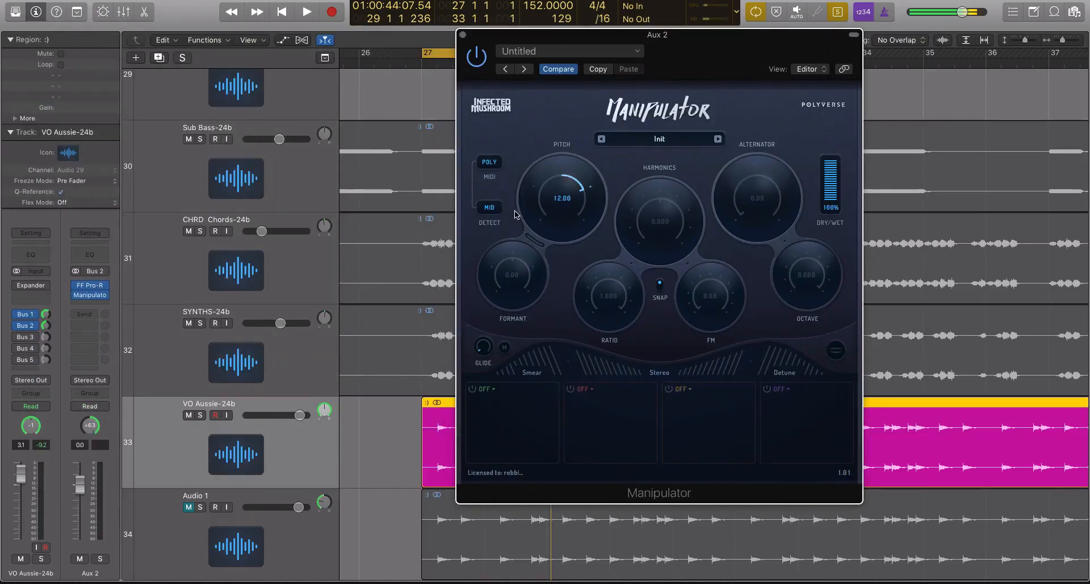
# Play the vocal through Manipulator, briefly soloing Aux 2 to isolate the effect, and close the plug-in window.
pyautogui.press('space')
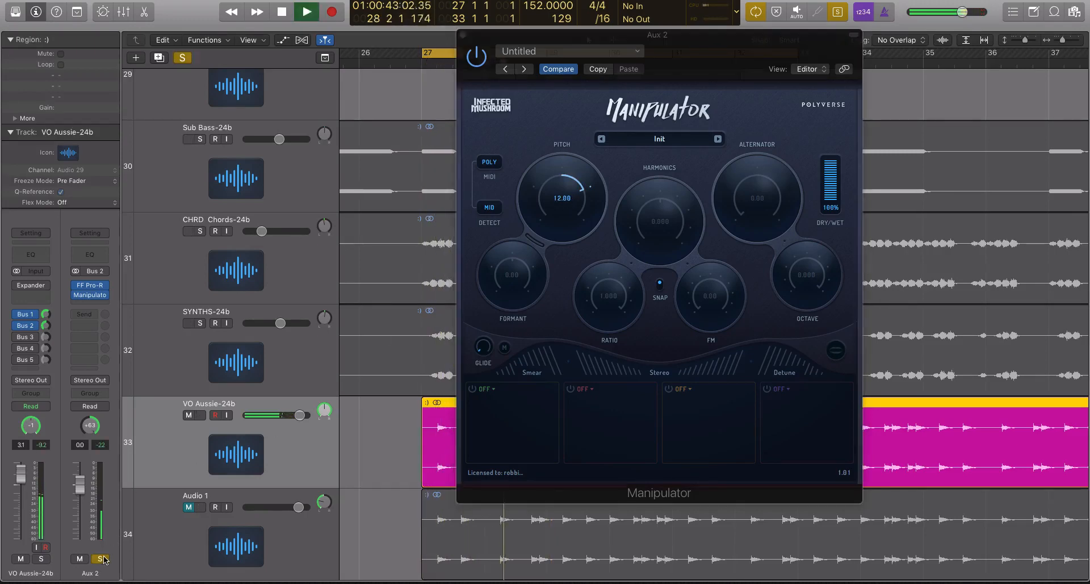
pyautogui.press('space')
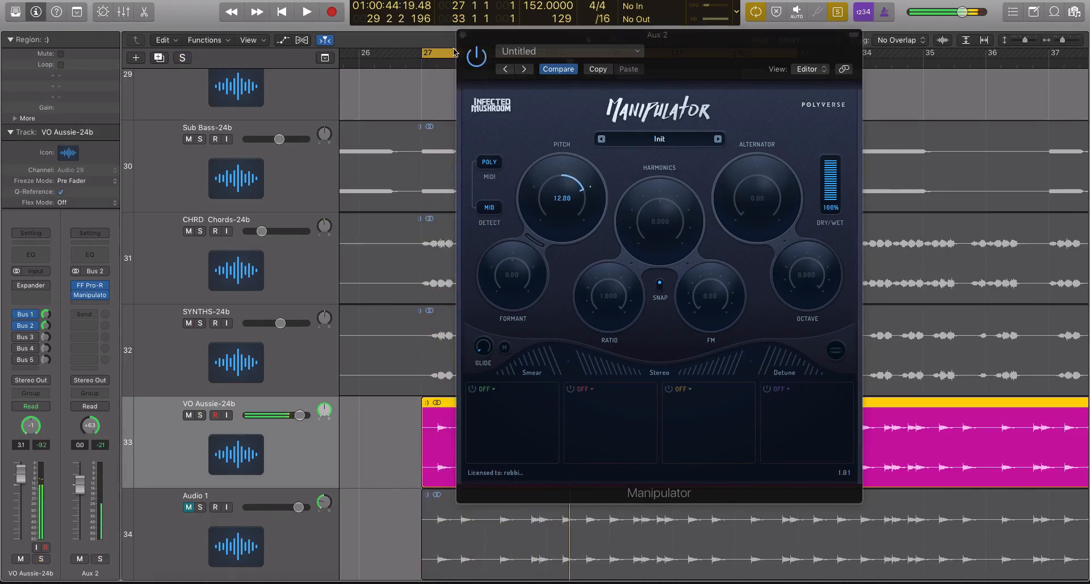
pyautogui.click(463, 37)
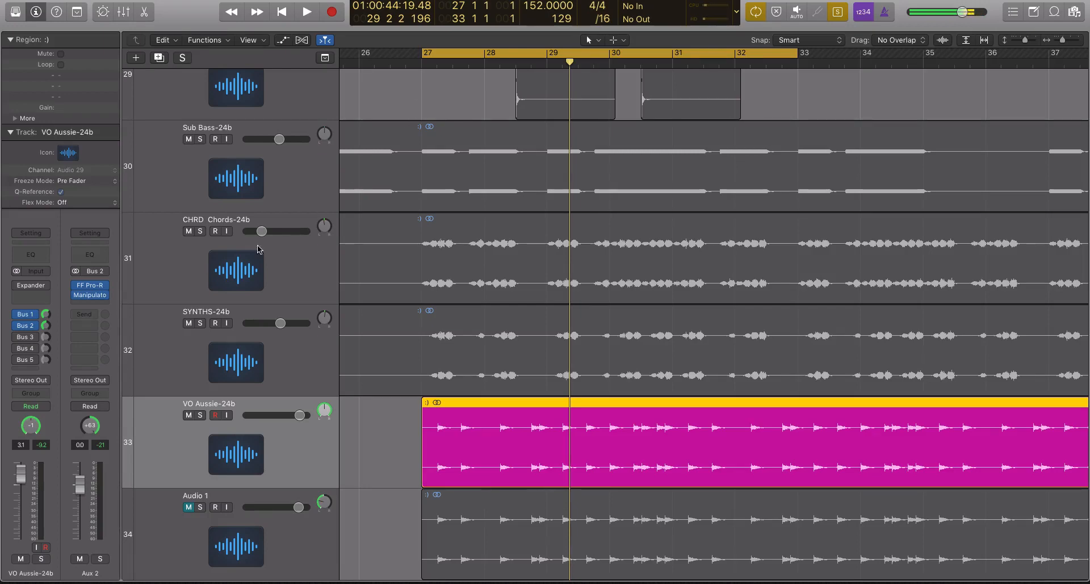
# Activate the Bus 3 send on VO Aussie-24b and open Aux 3's Stereo Delay, placing the window clear of the channel strips.
pyautogui.click(30, 338)
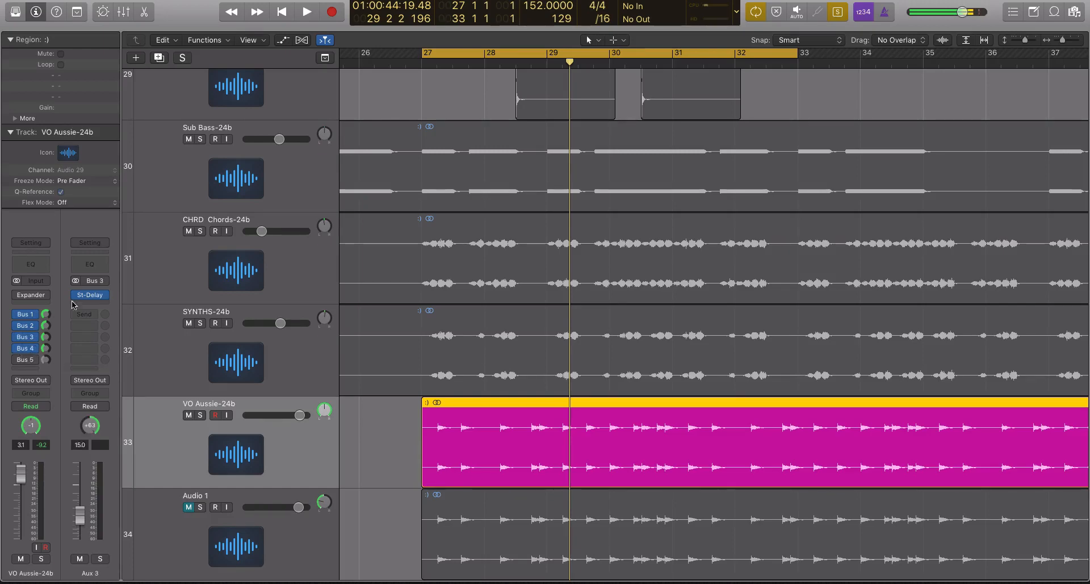
pyautogui.click(94, 294)
pyautogui.moveTo(252, 34); pyautogui.dragTo(578, 51)
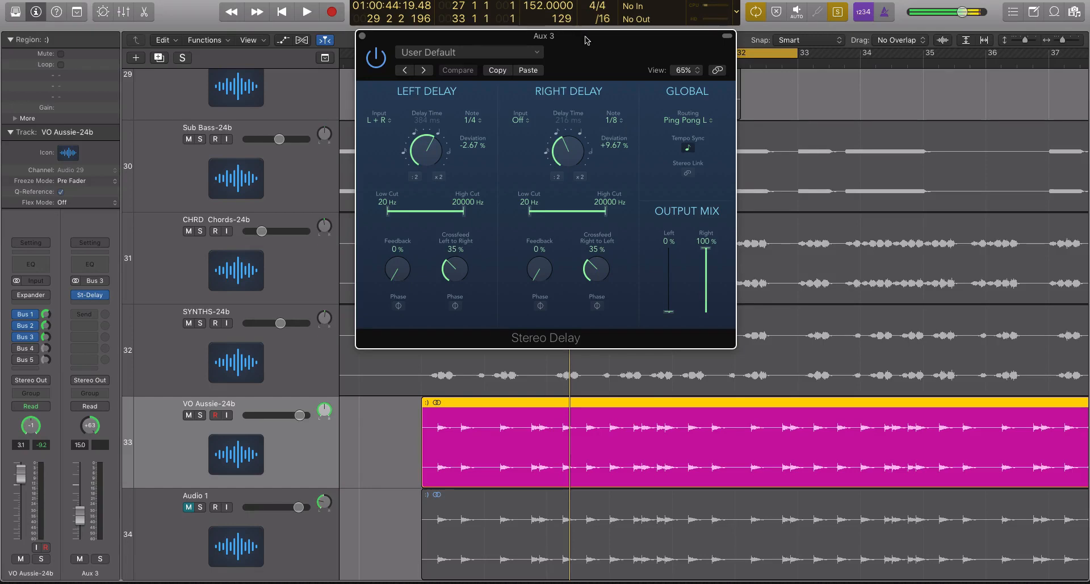
pyautogui.moveTo(588, 40); pyautogui.dragTo(638, 51)
# Play the vocal with the Bus 3 delay added, and close the Aux 3 Stereo Delay window.
pyautogui.press('space')
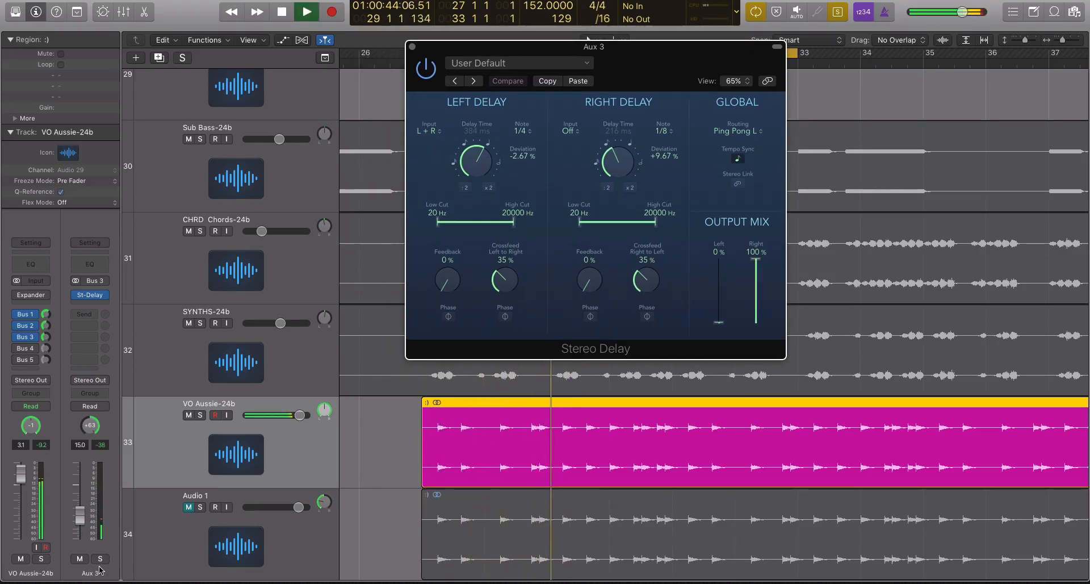
pyautogui.press('space')
pyautogui.click(412, 46)
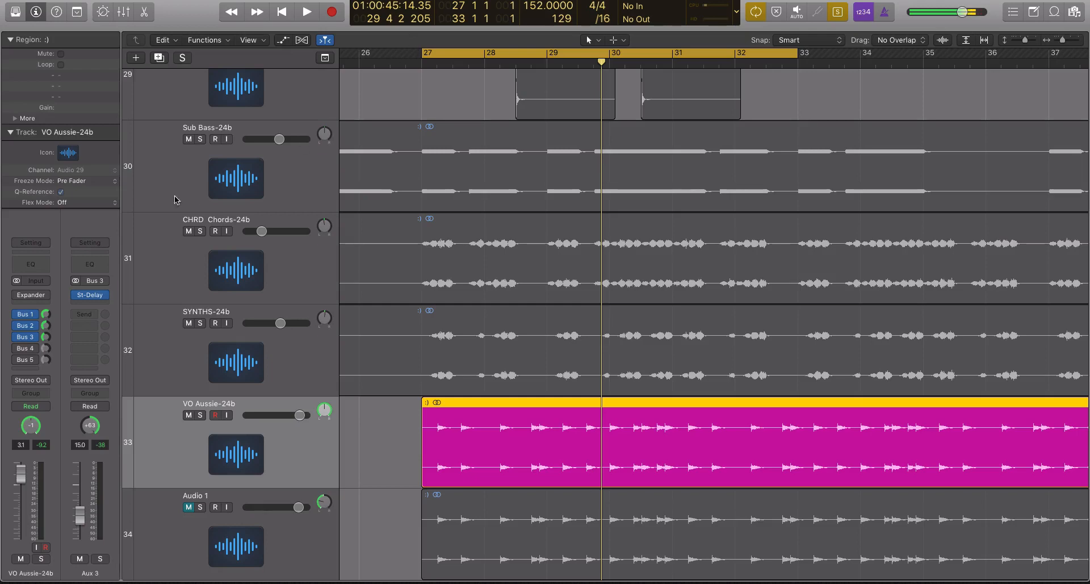
# Activate the Bus 4 send on VO Aussie-24b and open Aux 4's Stereo Delay, placing the window clear of the channel strips.
pyautogui.scroll(1, 137, 229)
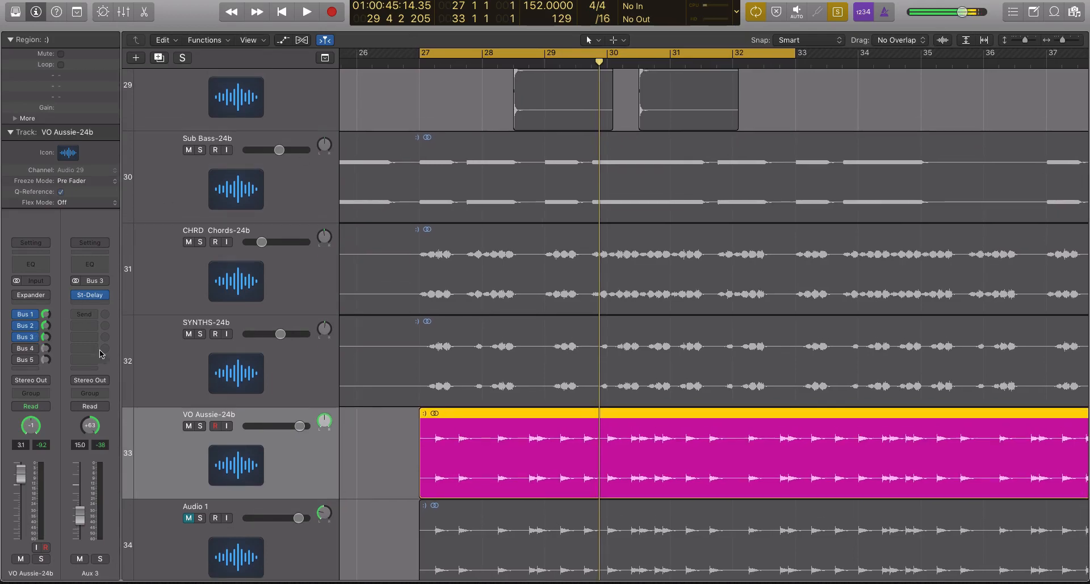
pyautogui.click(18, 349)
pyautogui.click(31, 348)
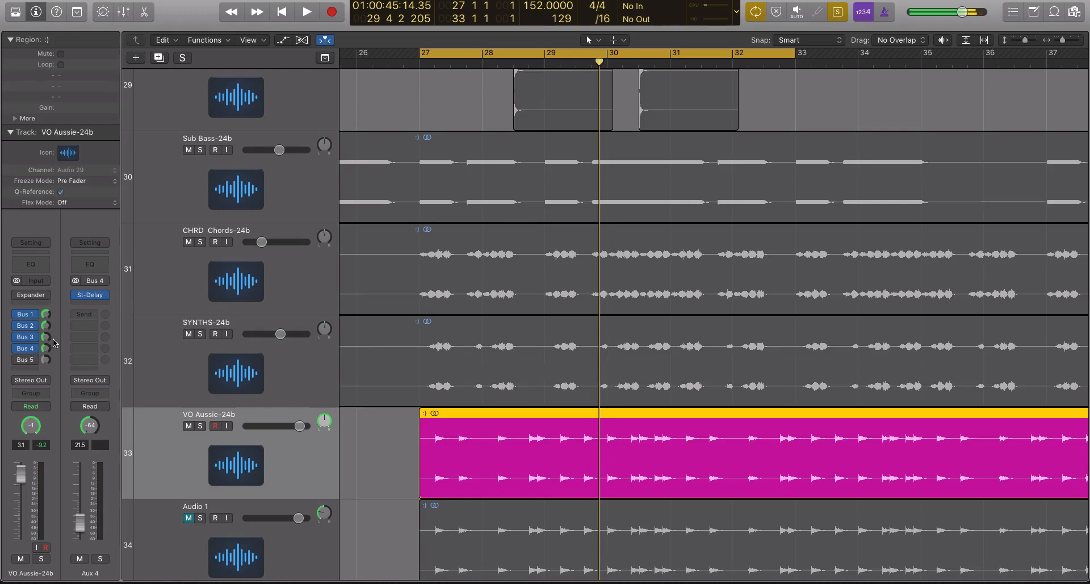
pyautogui.click(90, 294)
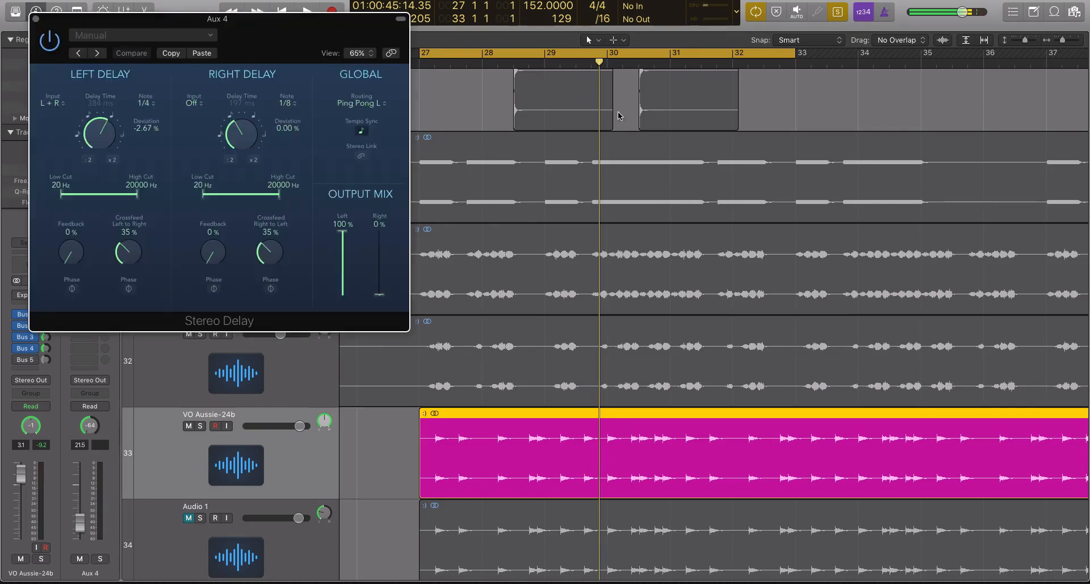
pyautogui.moveTo(356, 56); pyautogui.dragTo(844, 139)
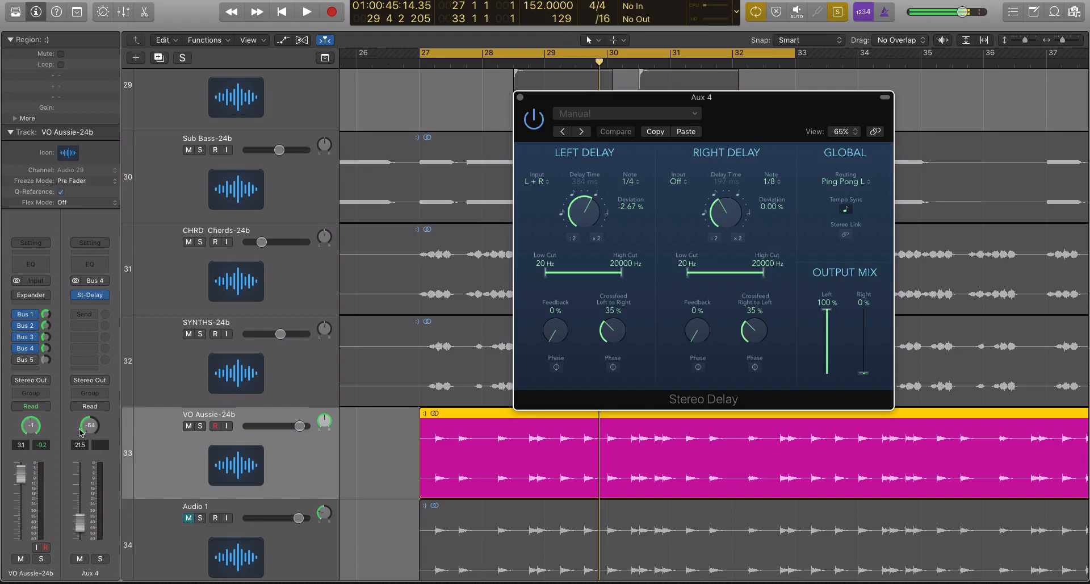
# Play the vocal with the Bus 4 delay added, and close the Aux 4 Stereo Delay window.
pyautogui.hotkey('shift', 'space')
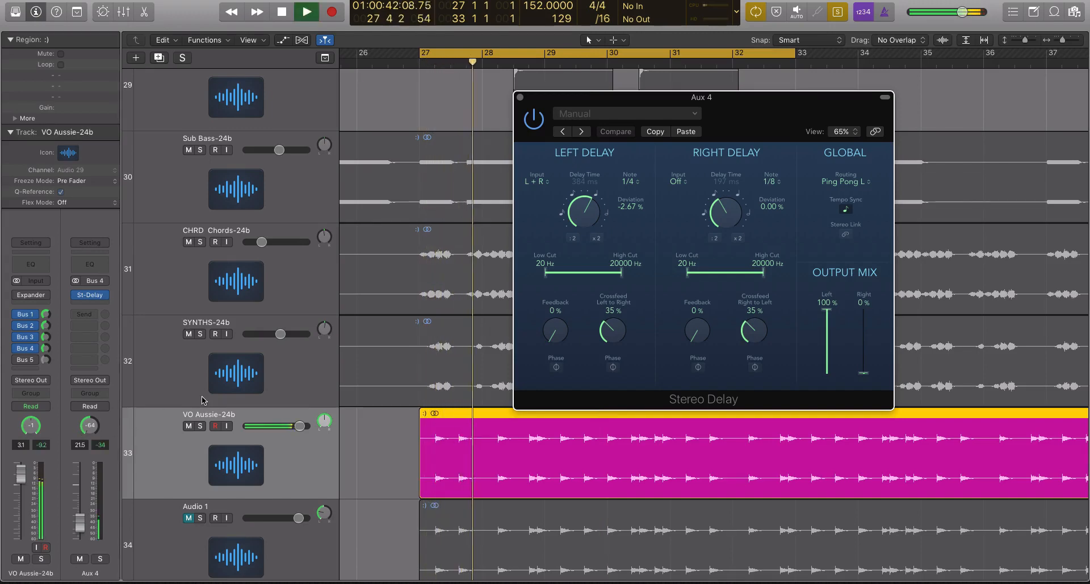
pyautogui.press('space')
pyautogui.click(520, 97)
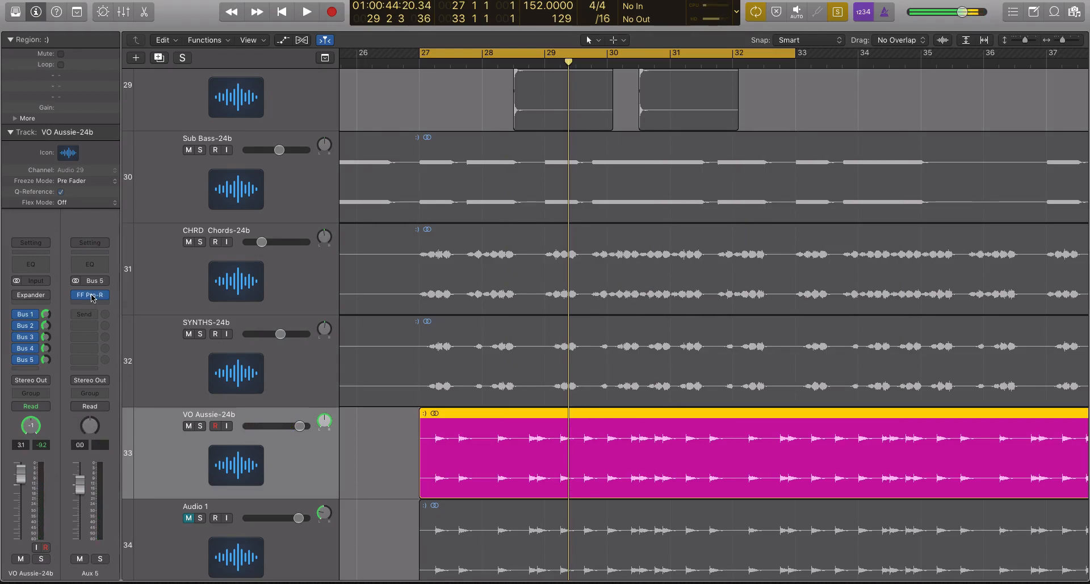
# With the Bus 5 send active, open the FF Pro-R reverb on Aux 5 and place its window clear of the channel strips.
pyautogui.click(91, 295)
pyautogui.moveTo(403, 17); pyautogui.dragTo(854, 31)
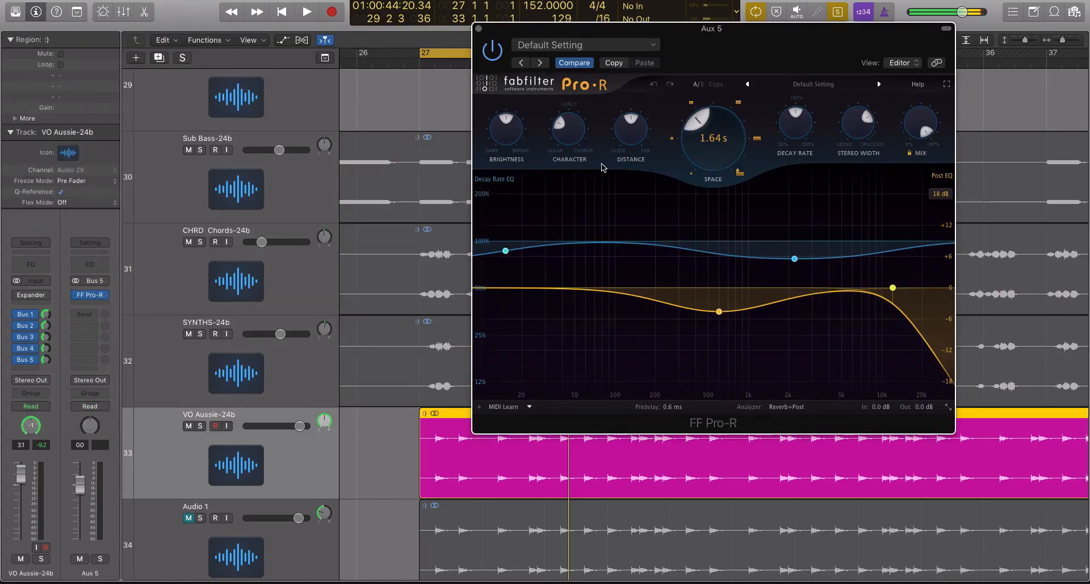
pyautogui.hscroll(3, 290, 243)
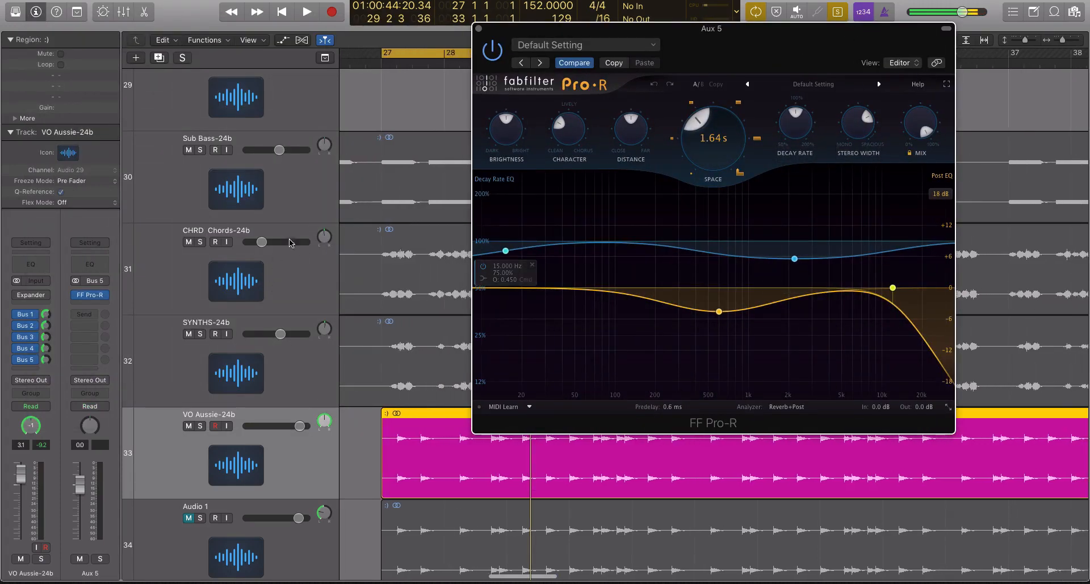
# Set the Bus 5 send level on VO Aussie-24b to about -5.2 dB while playing the vocal.
pyautogui.press('space')
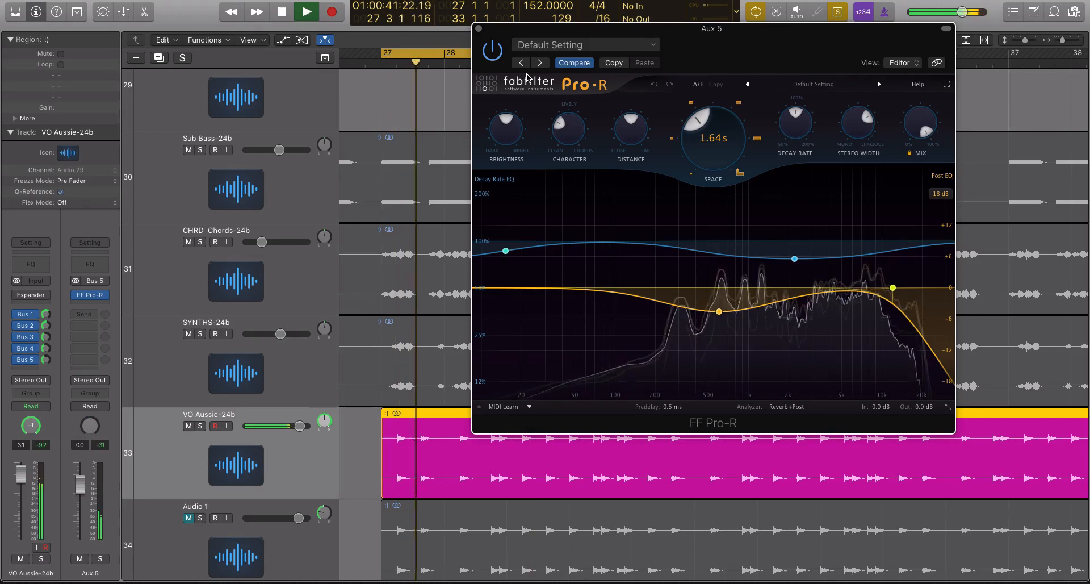
pyautogui.moveTo(46, 359); pyautogui.dragTo(48, 347)
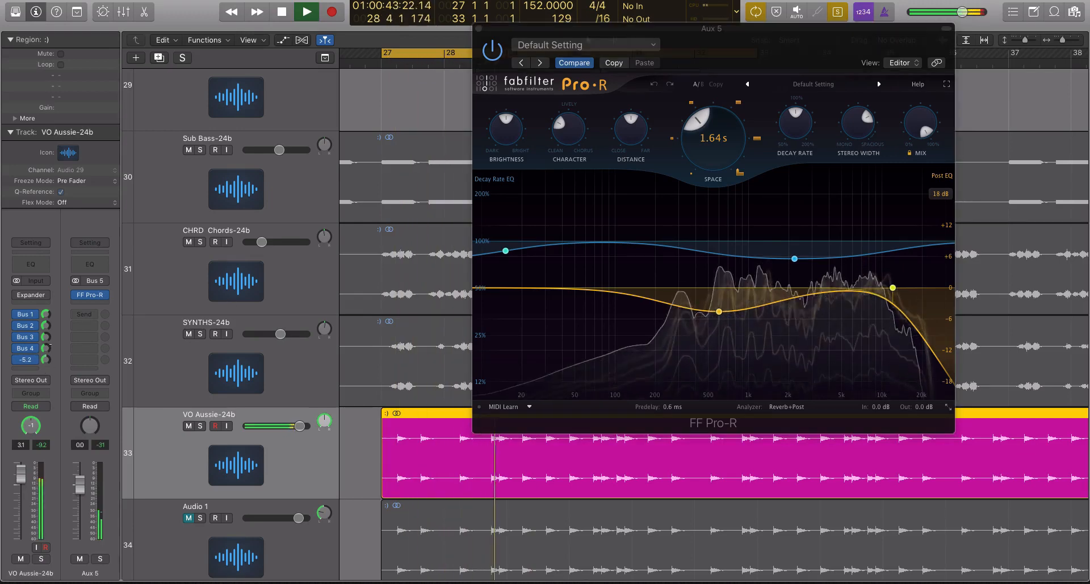
pyautogui.press('space')
# Turn off solo mode and play the effected vocal together with the full mix.
pyautogui.hotkey('ctrl', 's')
pyautogui.press('space')
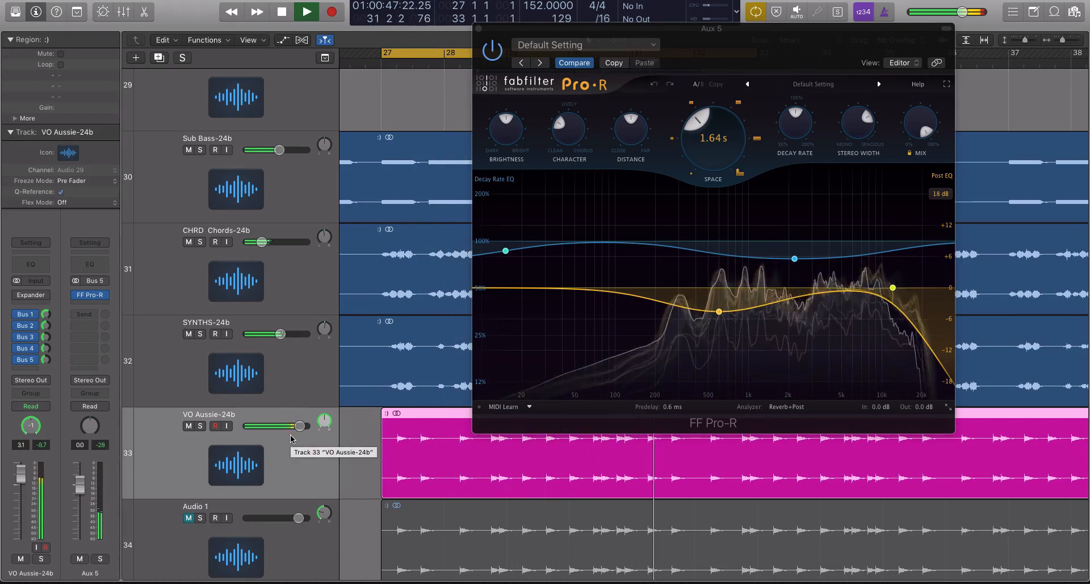
pyautogui.press('space')
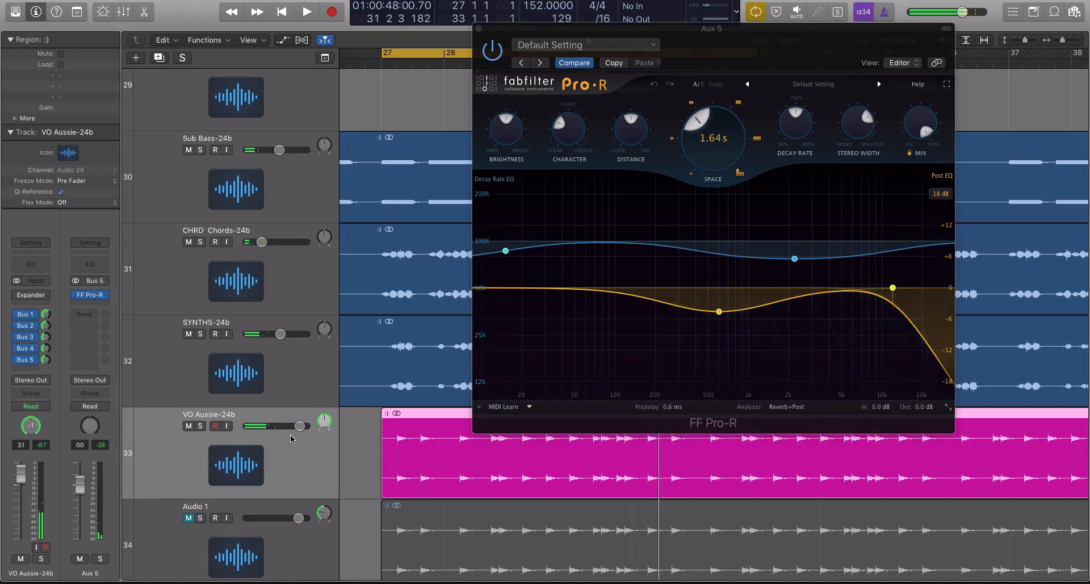